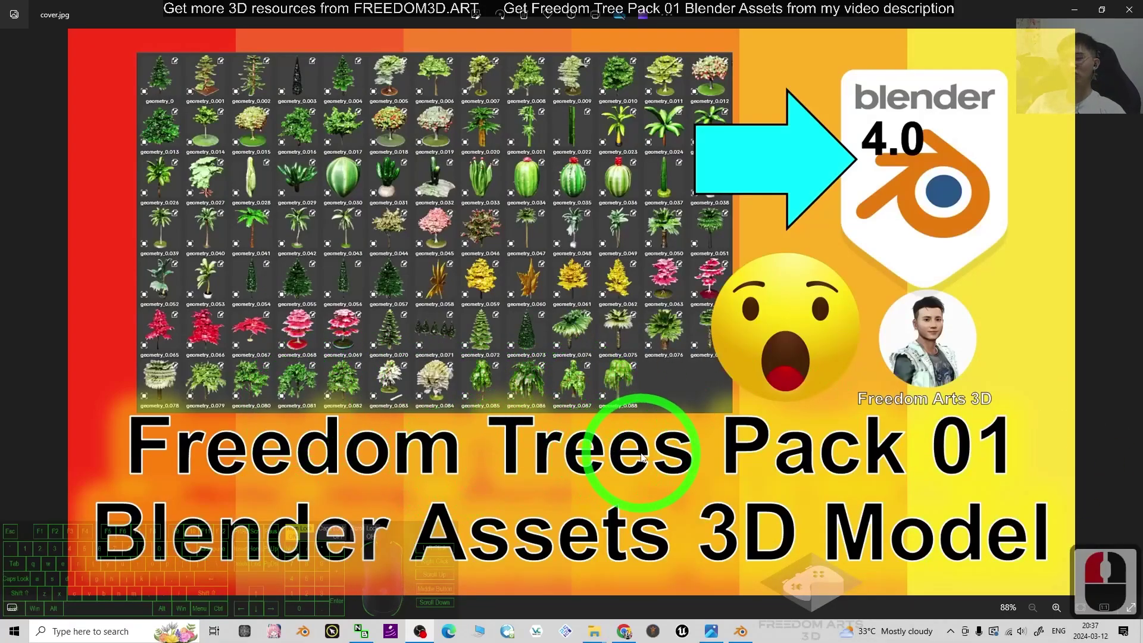
# - Switch to Blender and drag the geometry_0.076 palm from the Asset Browser into the scene
pyautogui.moveTo(660, 457); pyautogui.dragTo(751, 528)
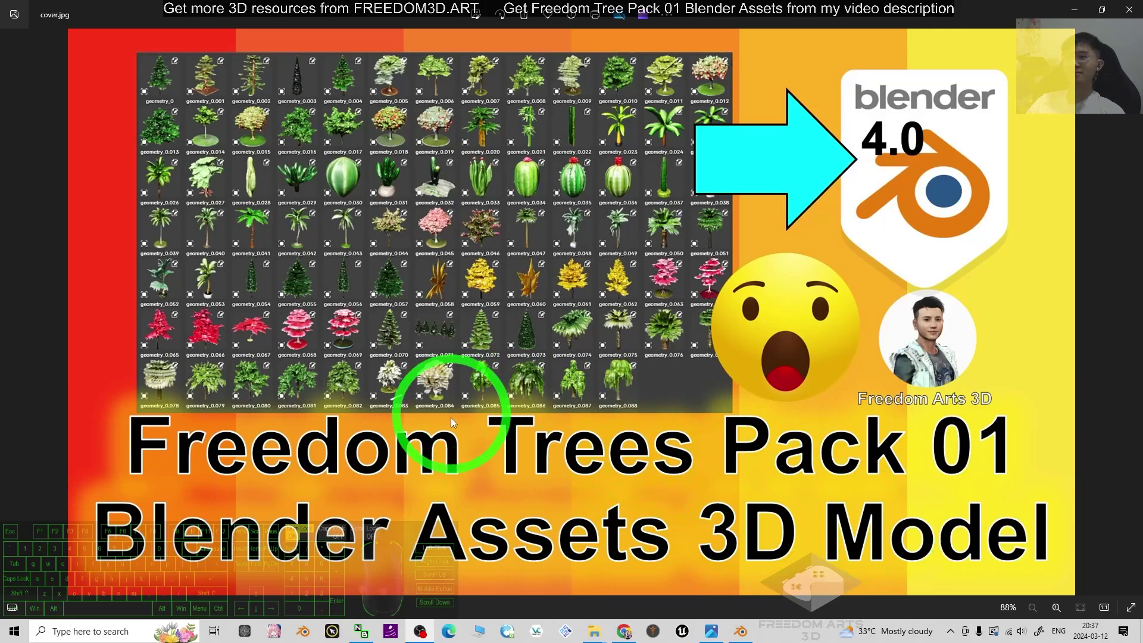
pyautogui.click(740, 630)
pyautogui.click(613, 259)
pyautogui.click(568, 306)
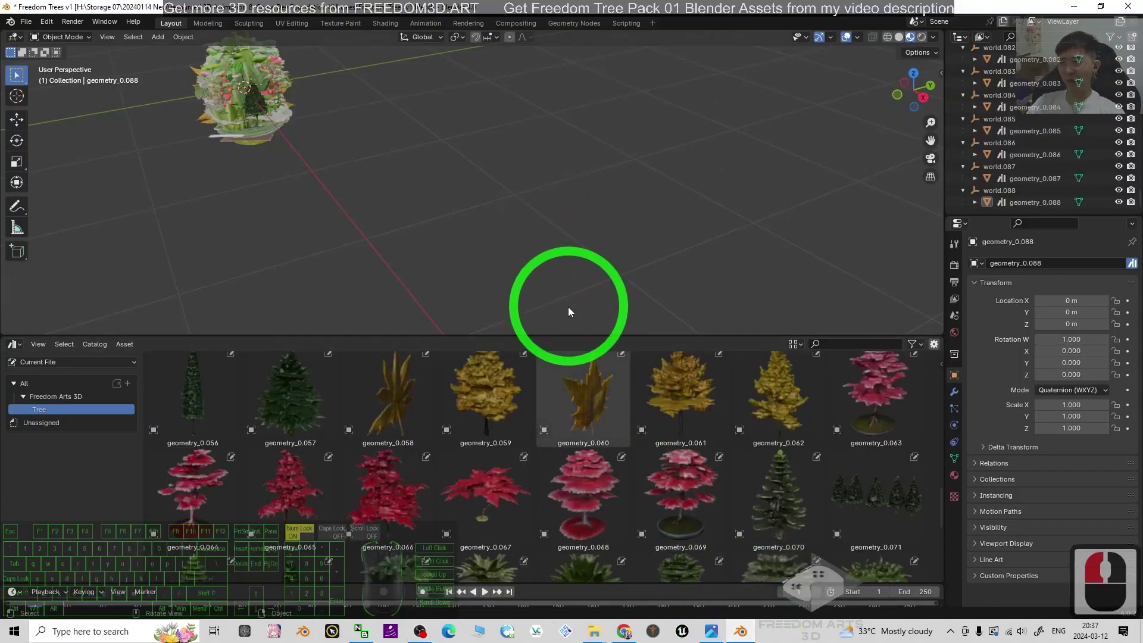
pyautogui.scroll(-20, 574, 459)
pyautogui.scroll(18, 577, 457)
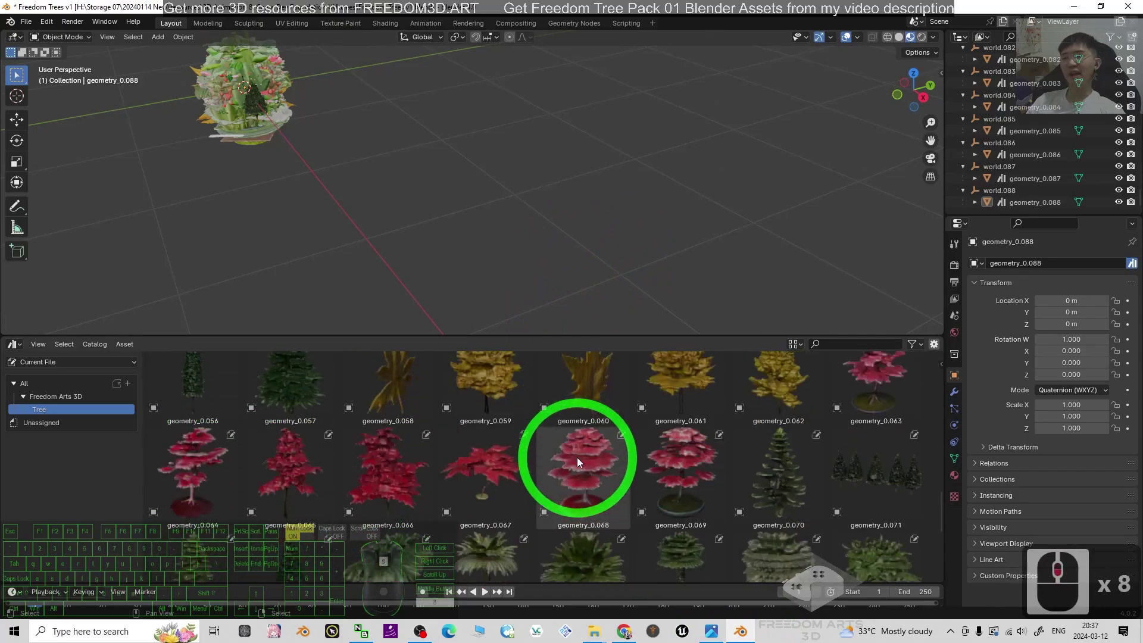
pyautogui.scroll(-4, 577, 456)
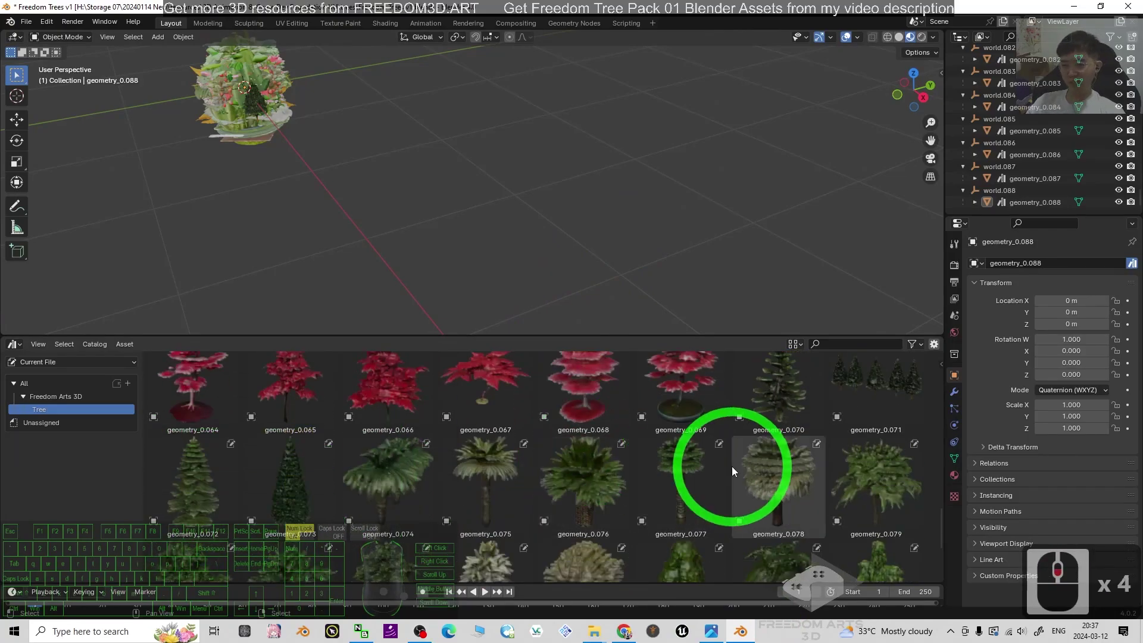
pyautogui.moveTo(609, 484); pyautogui.dragTo(589, 185)
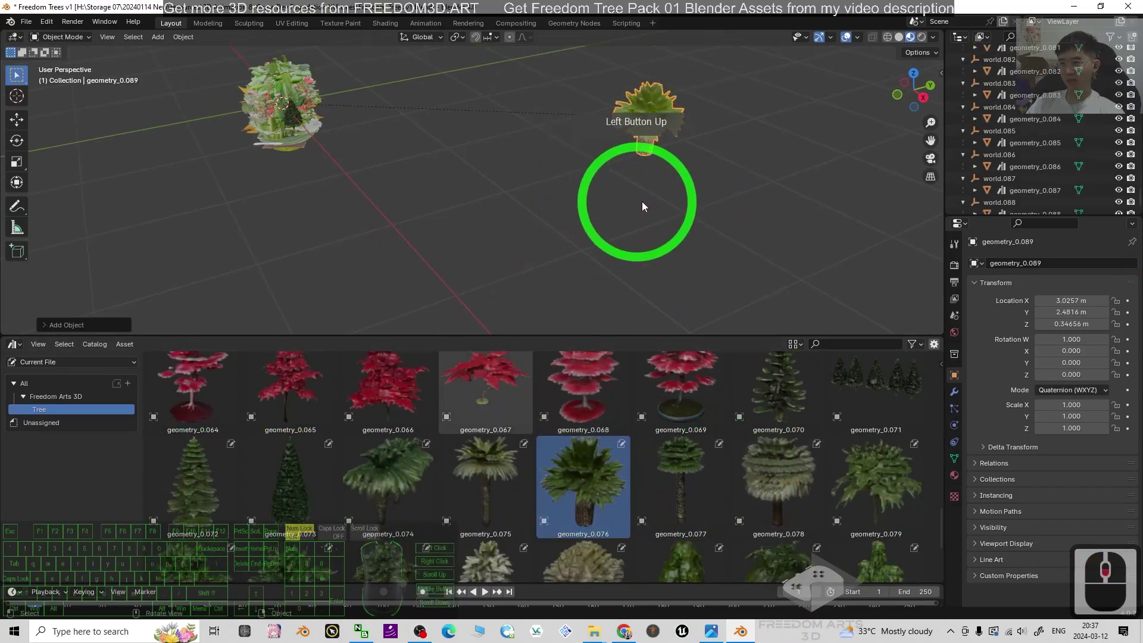
# - Drag the pink geometry_0.069 tree and another tree model into the scene
pyautogui.scroll(1, 822, 201)
pyautogui.scroll(-2, 822, 199)
pyautogui.moveTo(649, 374); pyautogui.dragTo(624, 240)
pyautogui.scroll(-4, 756, 245)
pyautogui.scroll(19, 607, 464)
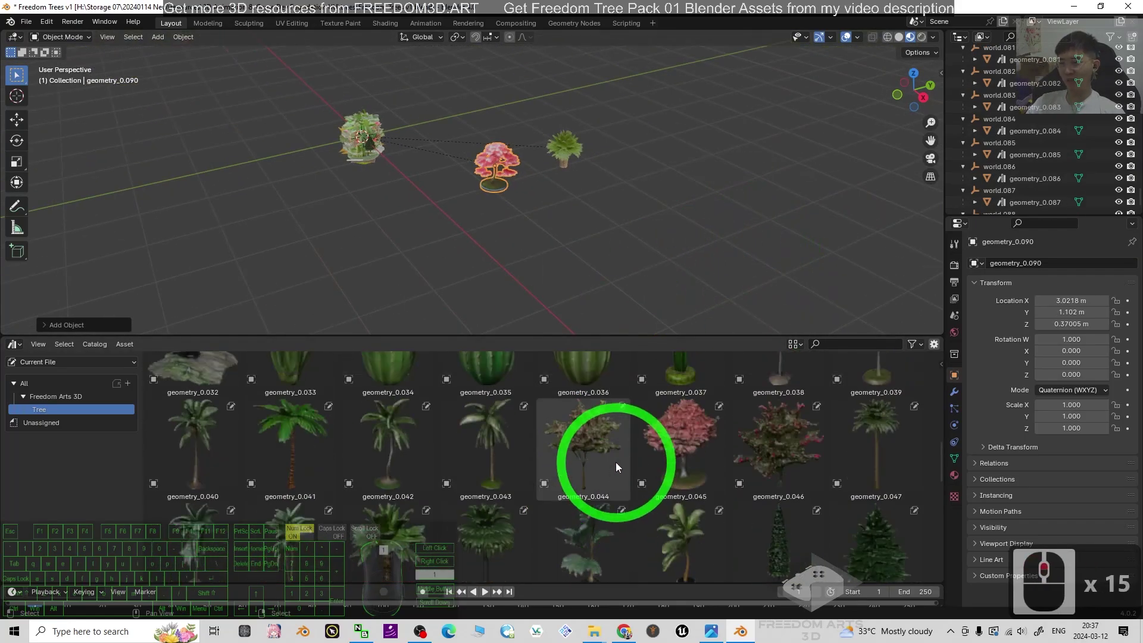
pyautogui.scroll(14, 617, 463)
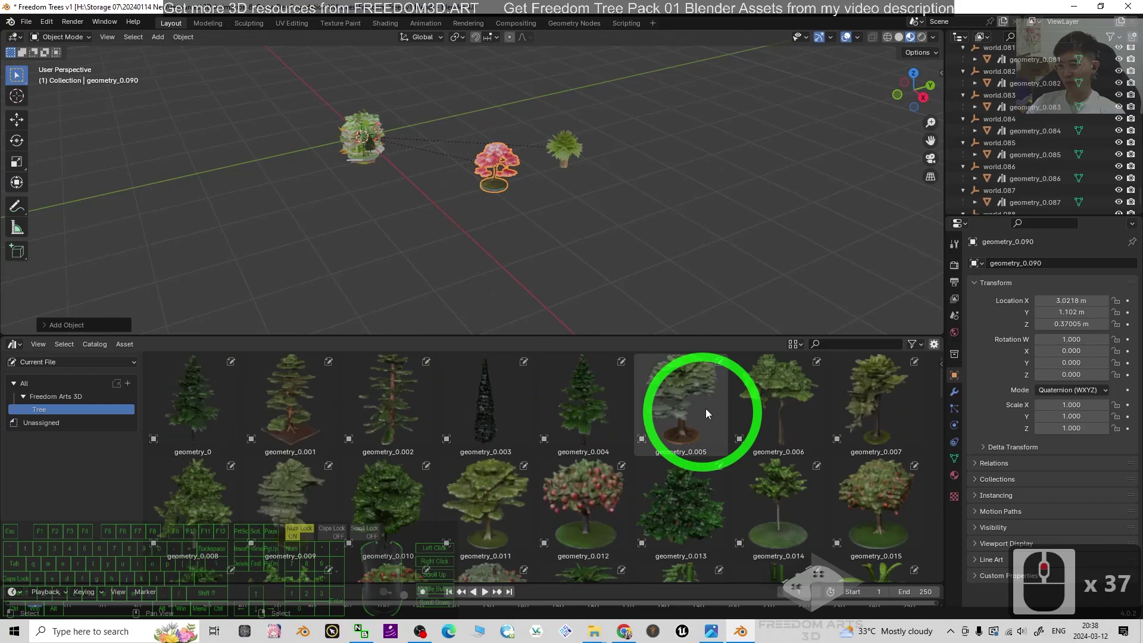
pyautogui.moveTo(706, 409); pyautogui.dragTo(731, 186)
# - Place the geometry_0.007 tree in the scene
pyautogui.scroll(-2, 693, 309)
pyautogui.moveTo(875, 405); pyautogui.dragTo(744, 237)
pyautogui.click(530, 241)
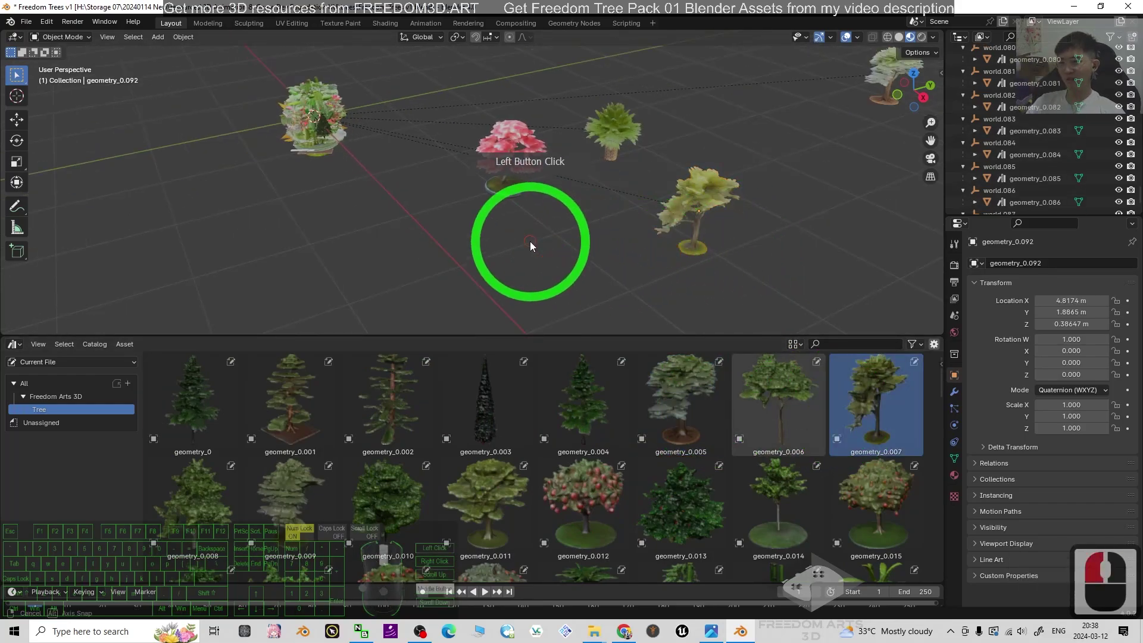
pyautogui.moveTo(622, 230); pyautogui.dragTo(534, 248, button='middle')
# - Place the geometry_0.024 palm, deselect it, then drag a cactus into the scene
pyautogui.scroll(-9, 491, 441)
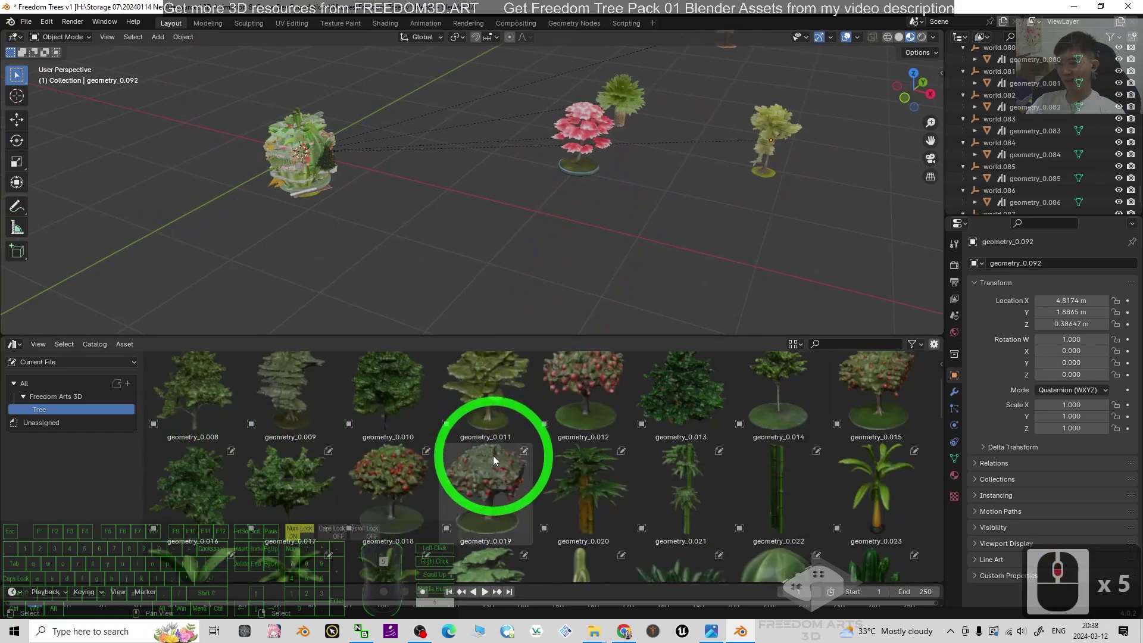
pyautogui.moveTo(197, 494); pyautogui.dragTo(173, 244)
pyautogui.click(602, 268)
pyautogui.scroll(-8, 673, 470)
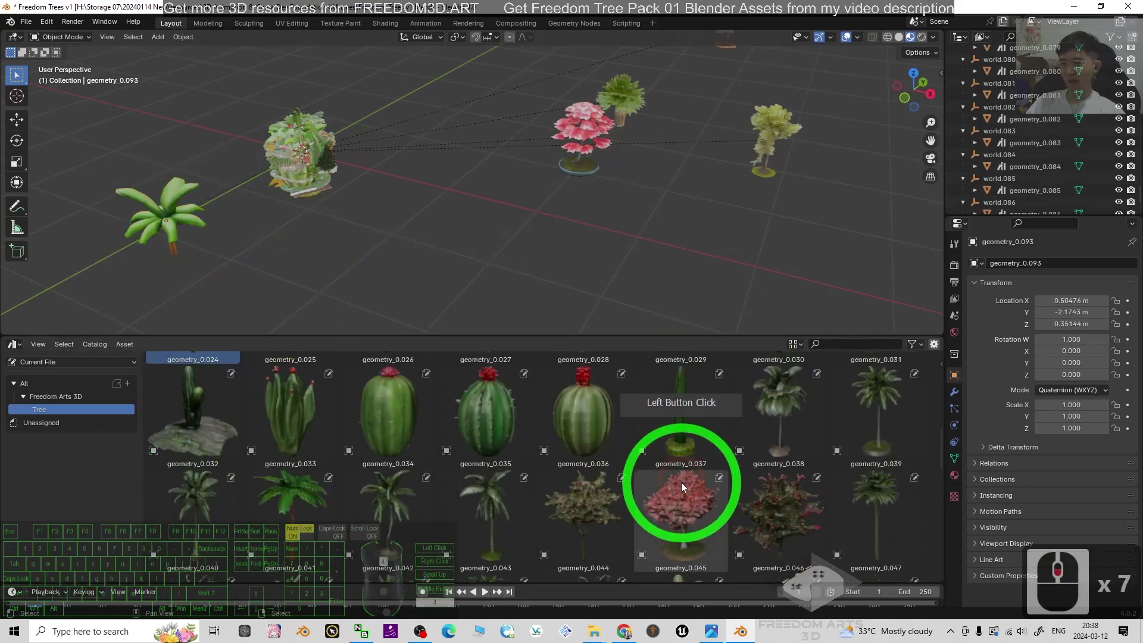
pyautogui.scroll(3, 596, 483)
pyautogui.moveTo(474, 470); pyautogui.dragTo(336, 208)
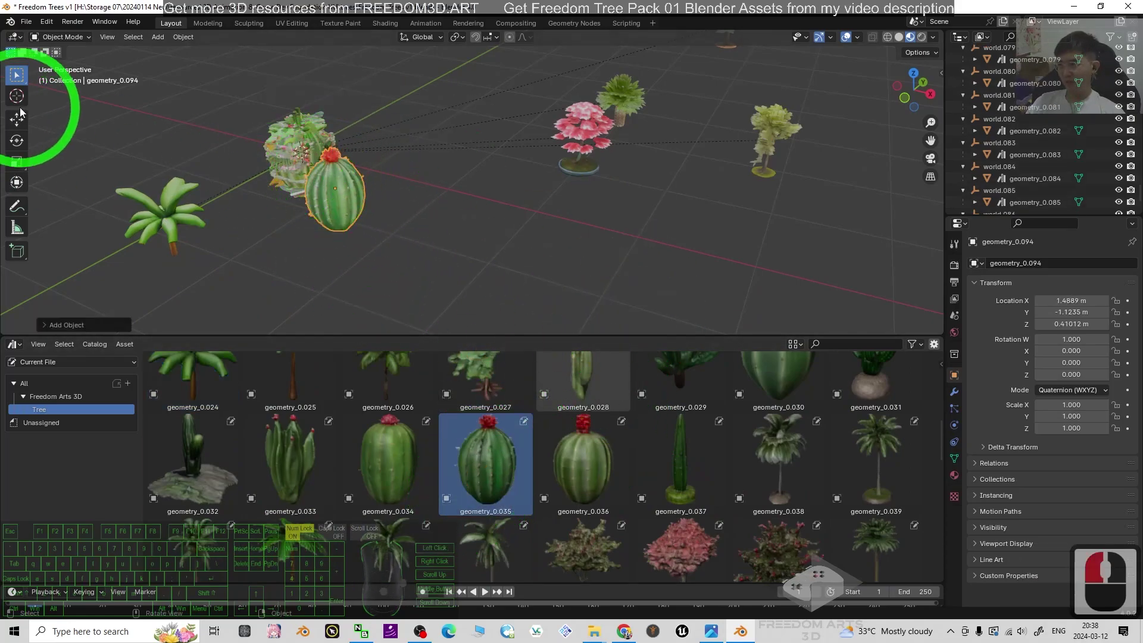
# - Scale the selected cactus uniformly down to 0.472 with the Scale tool
pyautogui.click(17, 162)
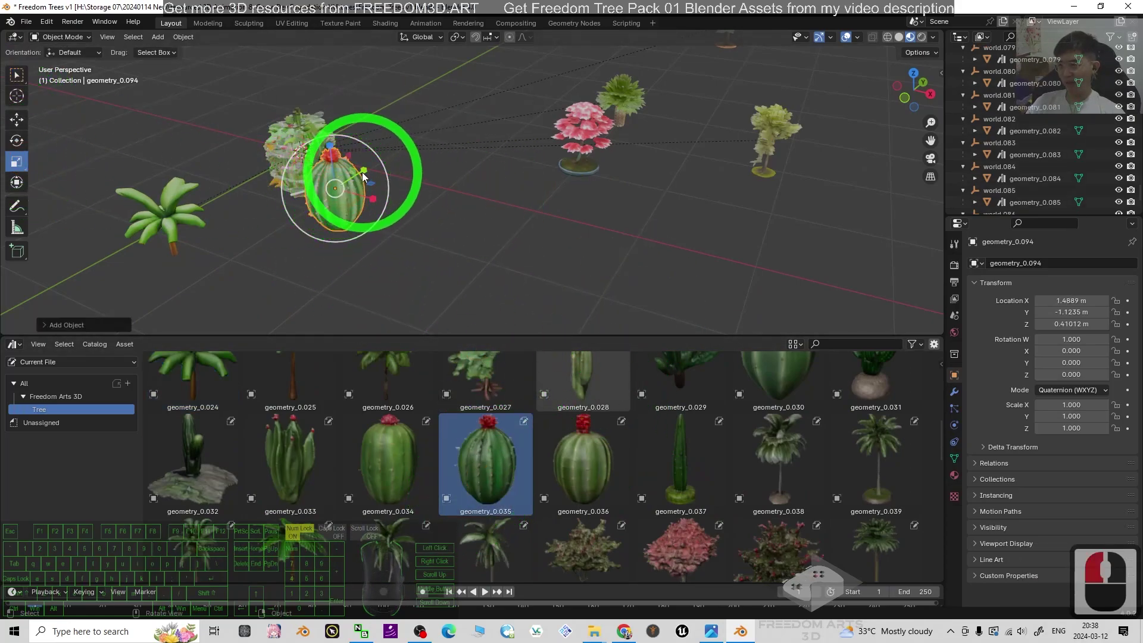
pyautogui.press('s')
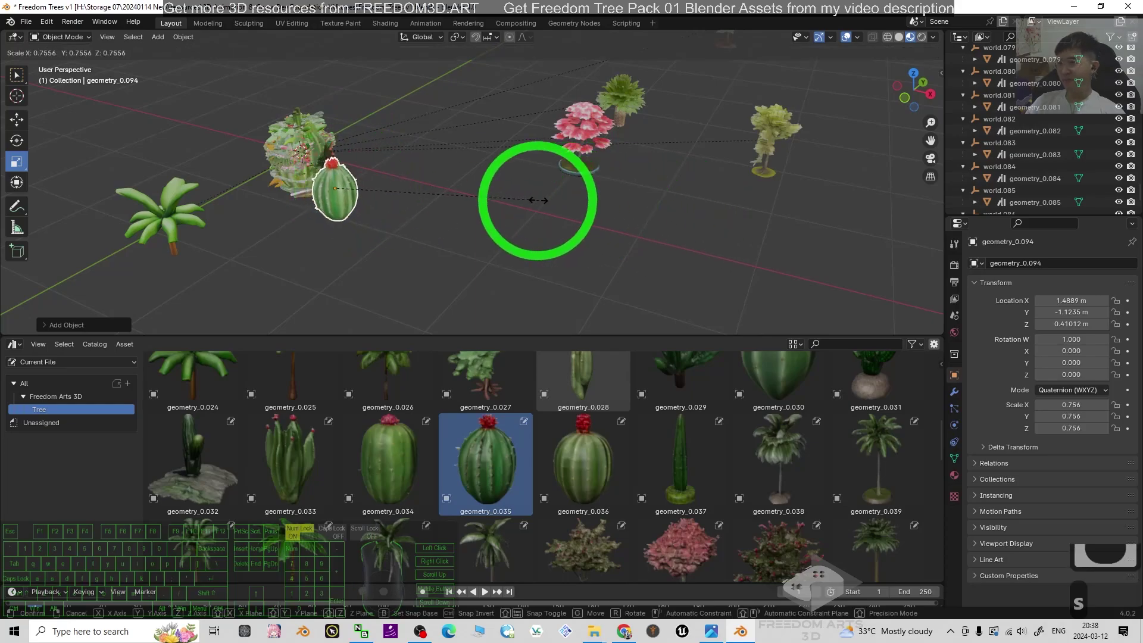
pyautogui.click(453, 234)
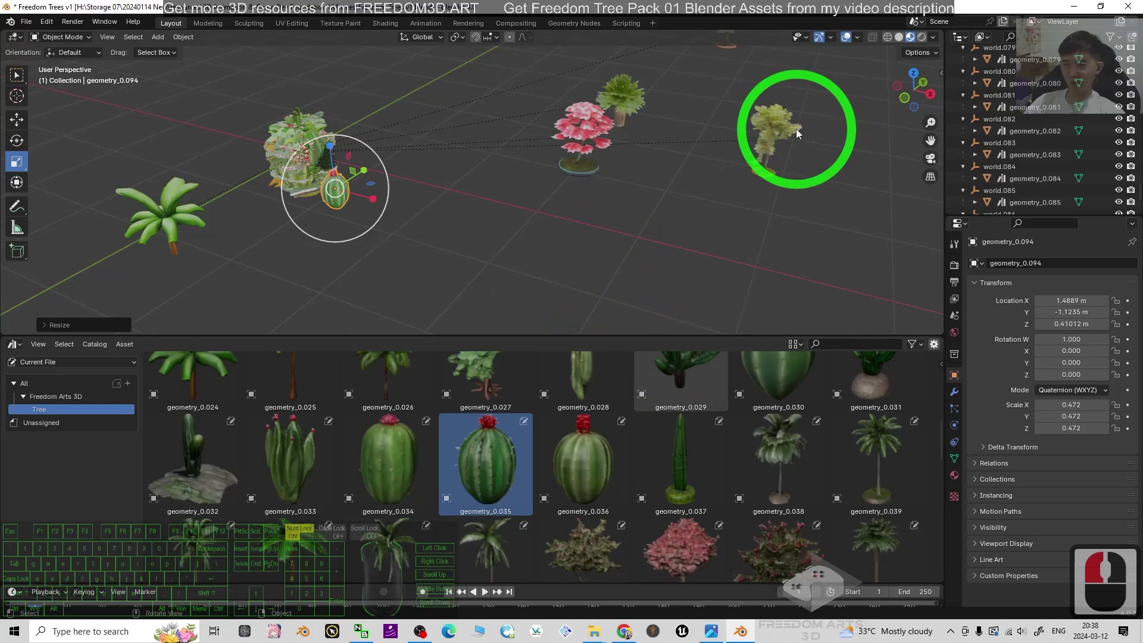
# - Minimize Blender to reveal the Freedom Trees Pack 01 cover.jpg in Photos
pyautogui.click(1066, 9)
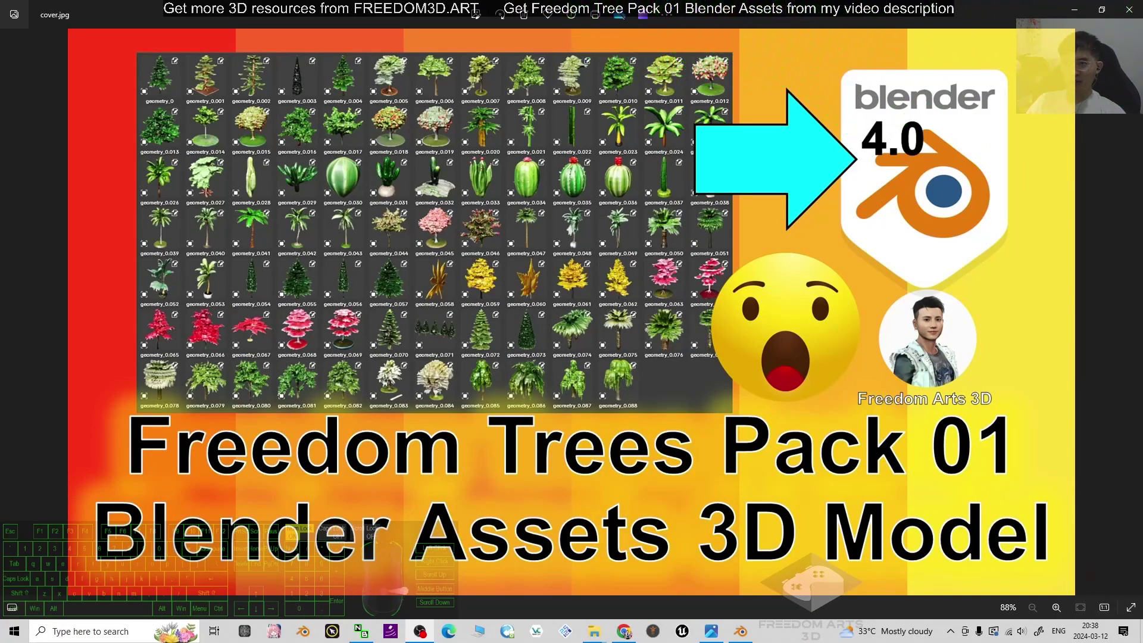
# - Scroll through the Freedom Trees V1 Gumroad page, then minimize Chrome and select Freedom Trees Pack 01.zip
pyautogui.click(1074, 14)
pyautogui.click(624, 631)
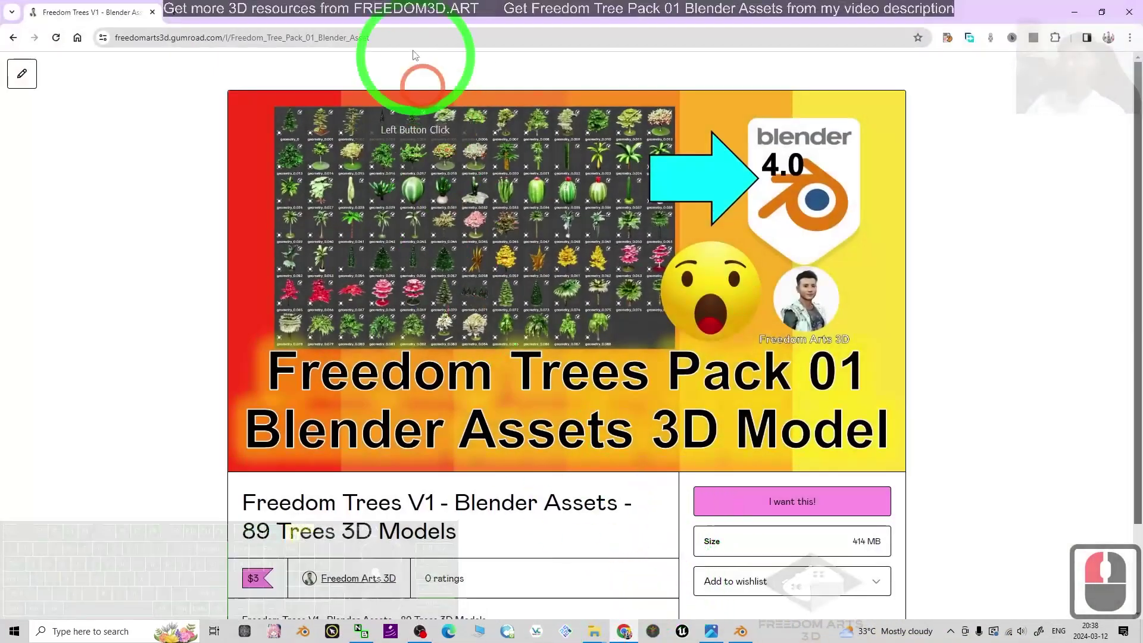
pyautogui.scroll(-2, 419, 235)
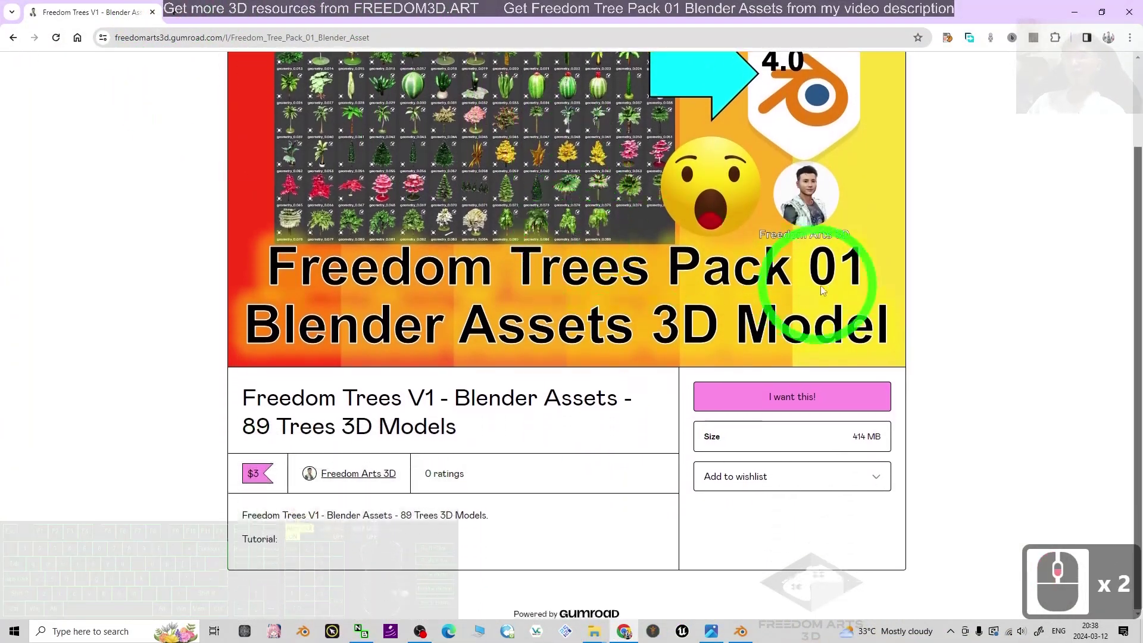
pyautogui.scroll(2, 873, 315)
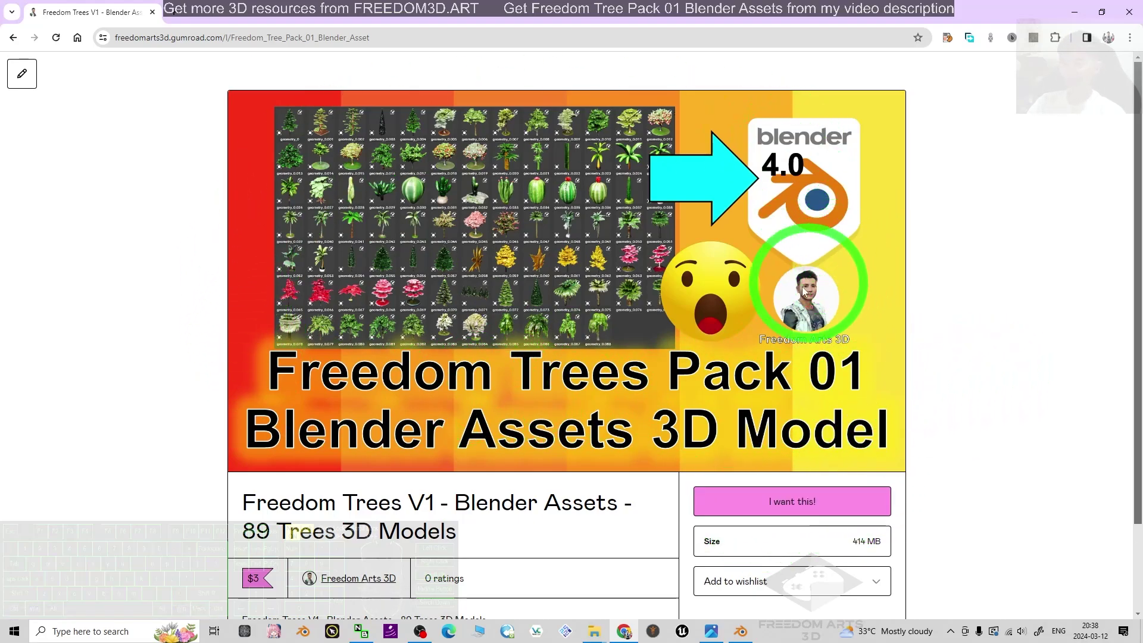
pyautogui.scroll(-2, 704, 324)
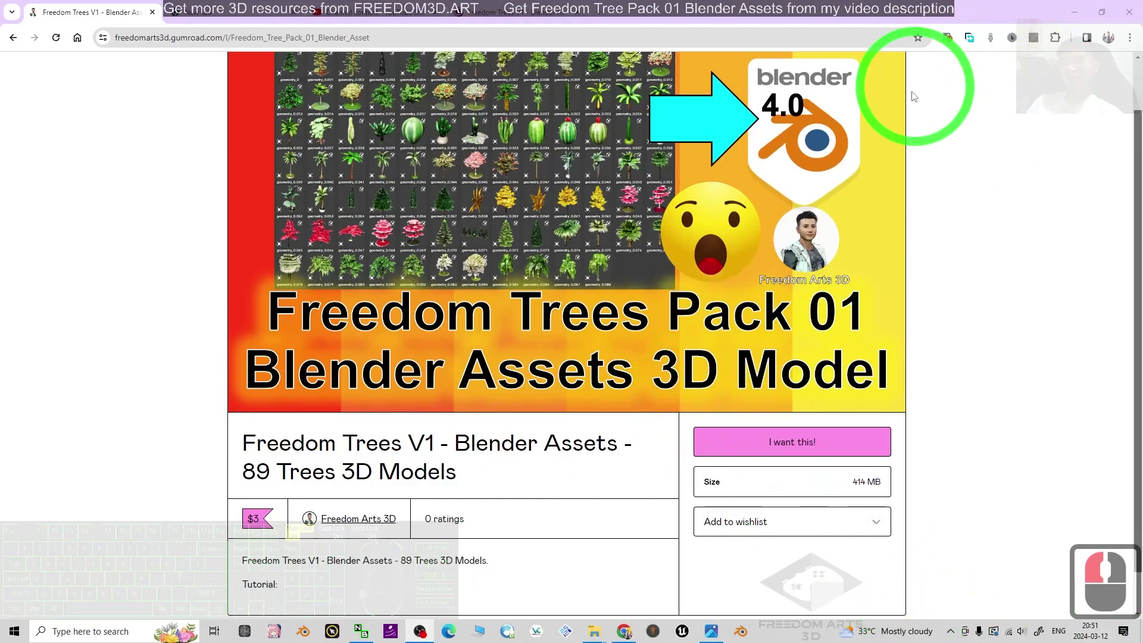
pyautogui.click(1073, 12)
pyautogui.click(19, 114)
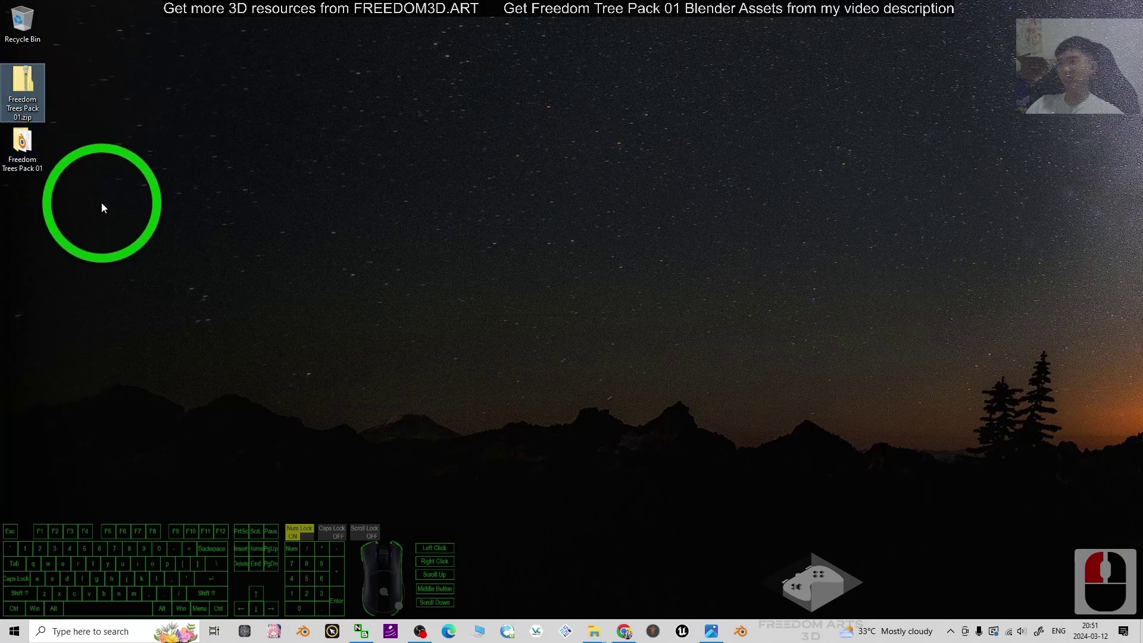
pyautogui.rightClick(24, 88)
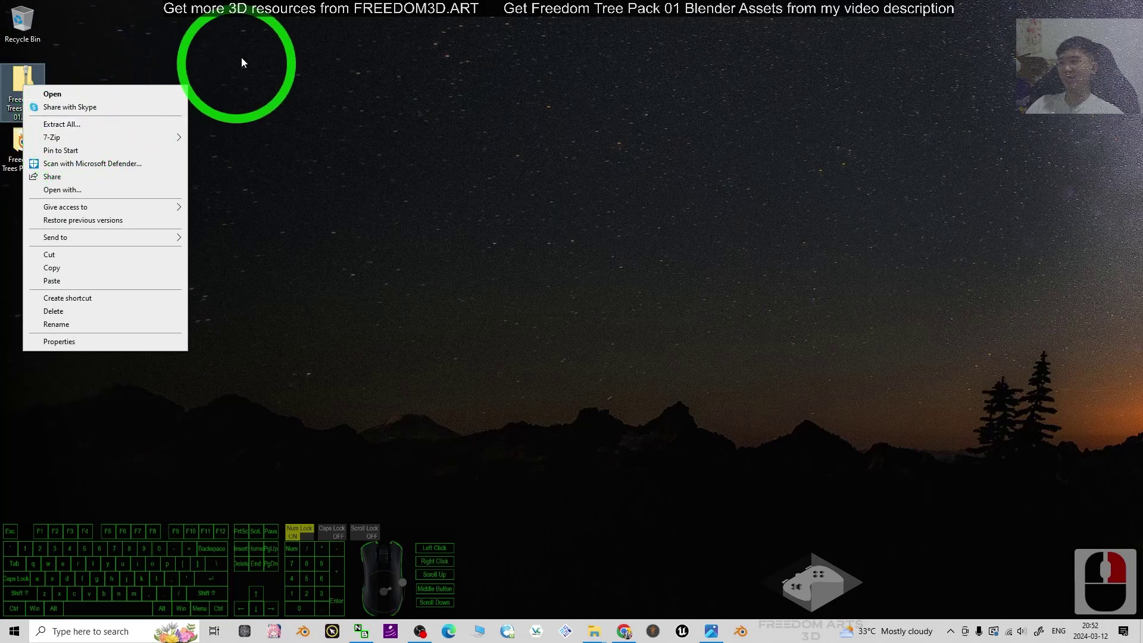
pyautogui.click(60, 168)
pyautogui.doubleClick(26, 146)
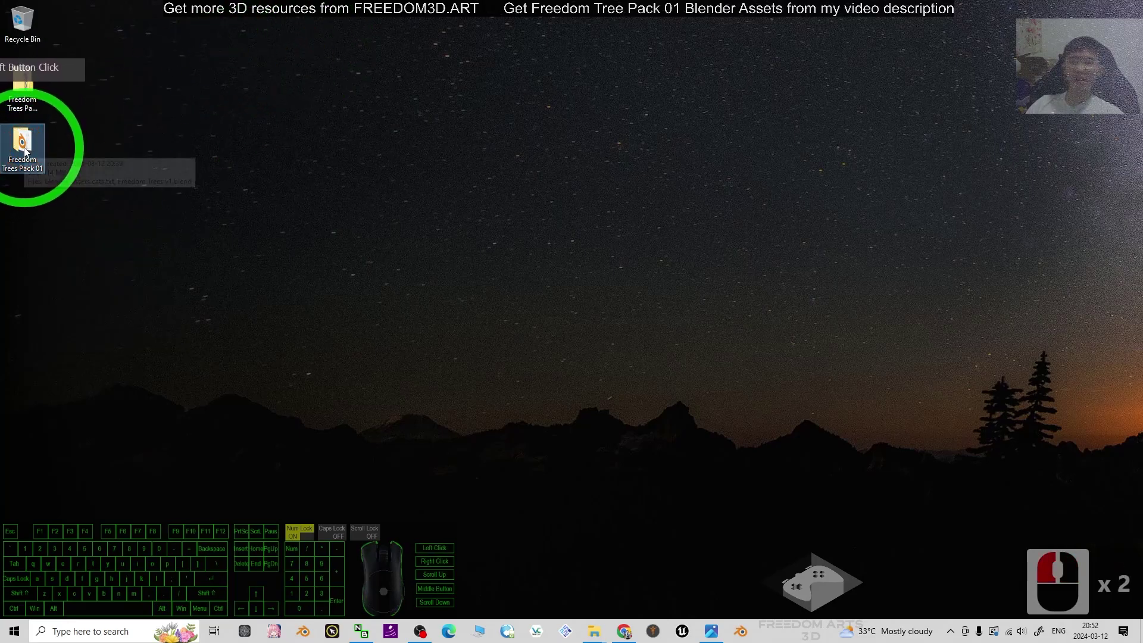
pyautogui.click(79, 173)
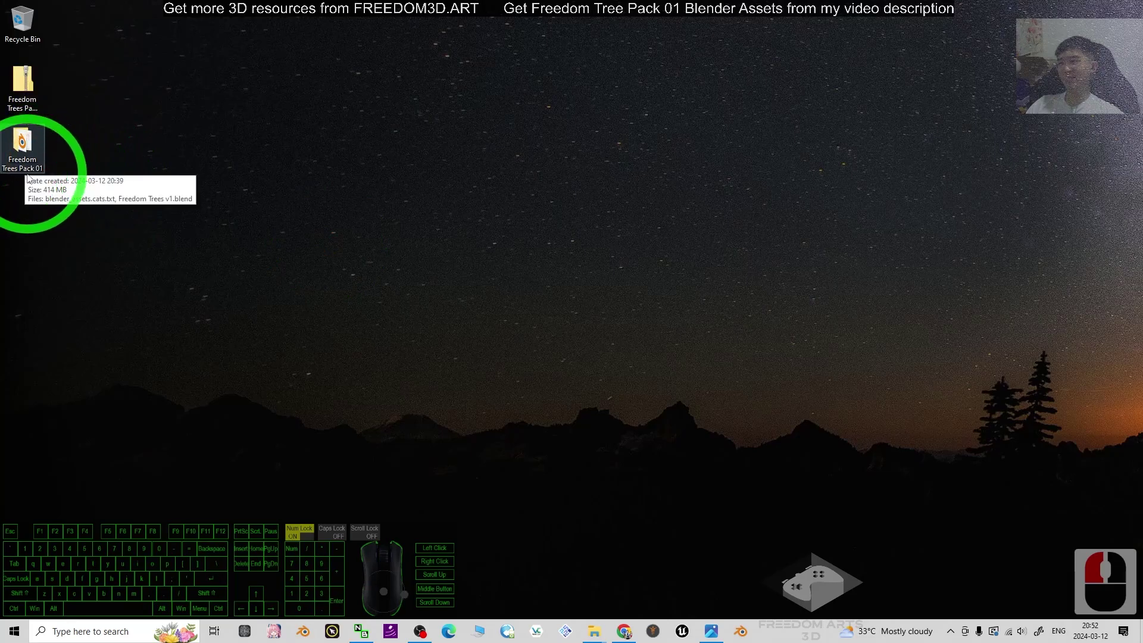
# - Open the Freedom Trees Pack 01 folder, select both files, then close the folder window
pyautogui.doubleClick(24, 149)
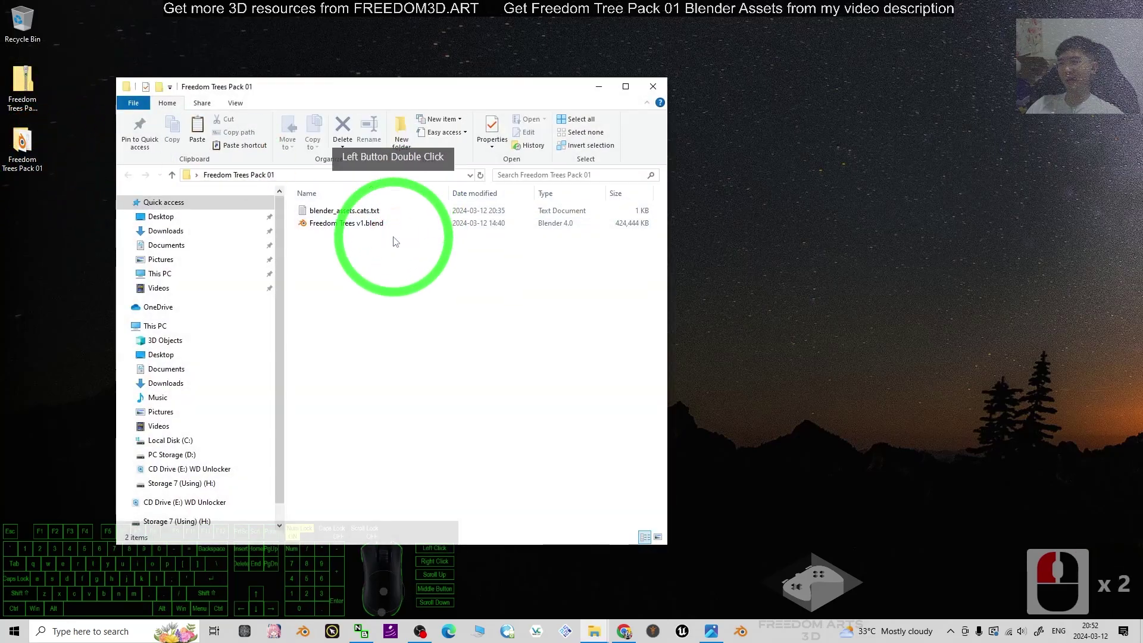
pyautogui.click(324, 227)
pyautogui.click(313, 231)
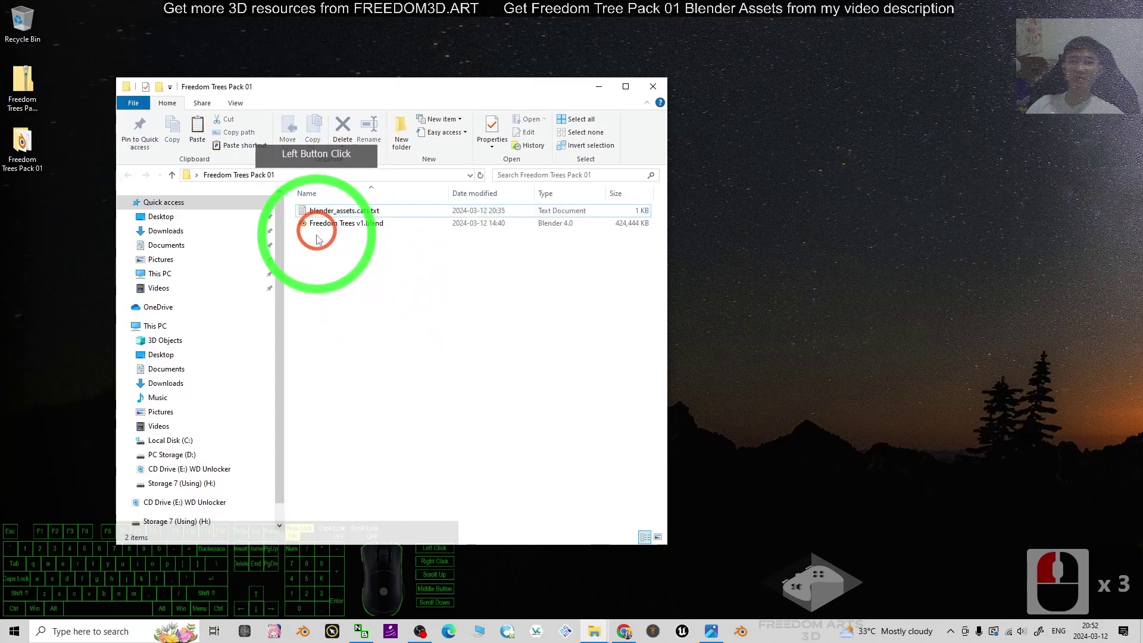
pyautogui.moveTo(436, 295); pyautogui.dragTo(307, 212)
pyautogui.click(25, 166)
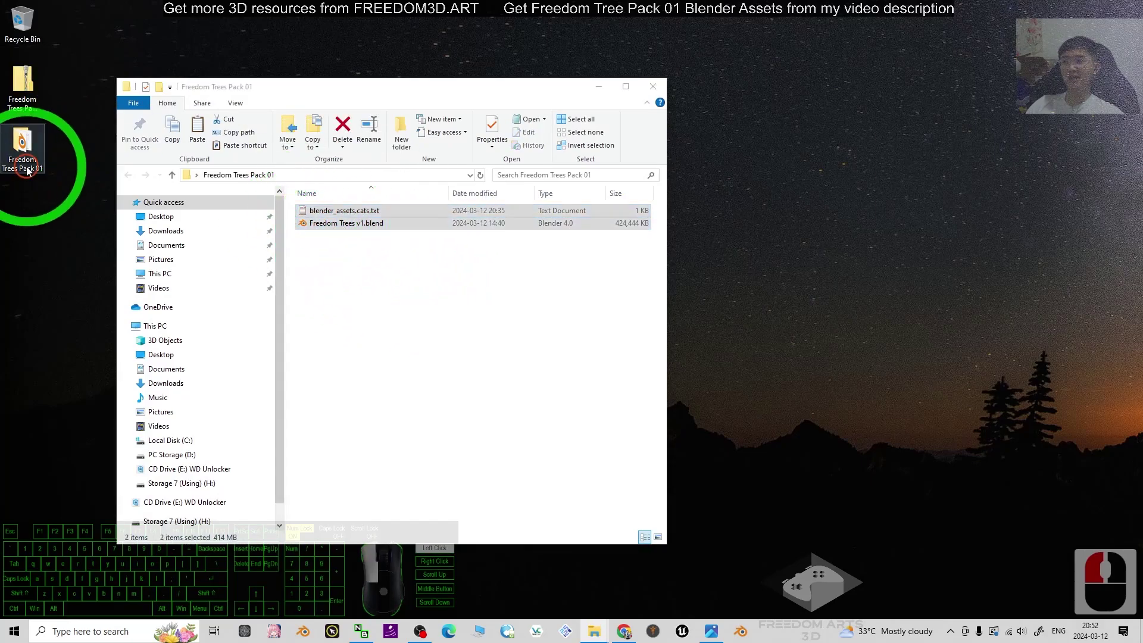
pyautogui.click(654, 86)
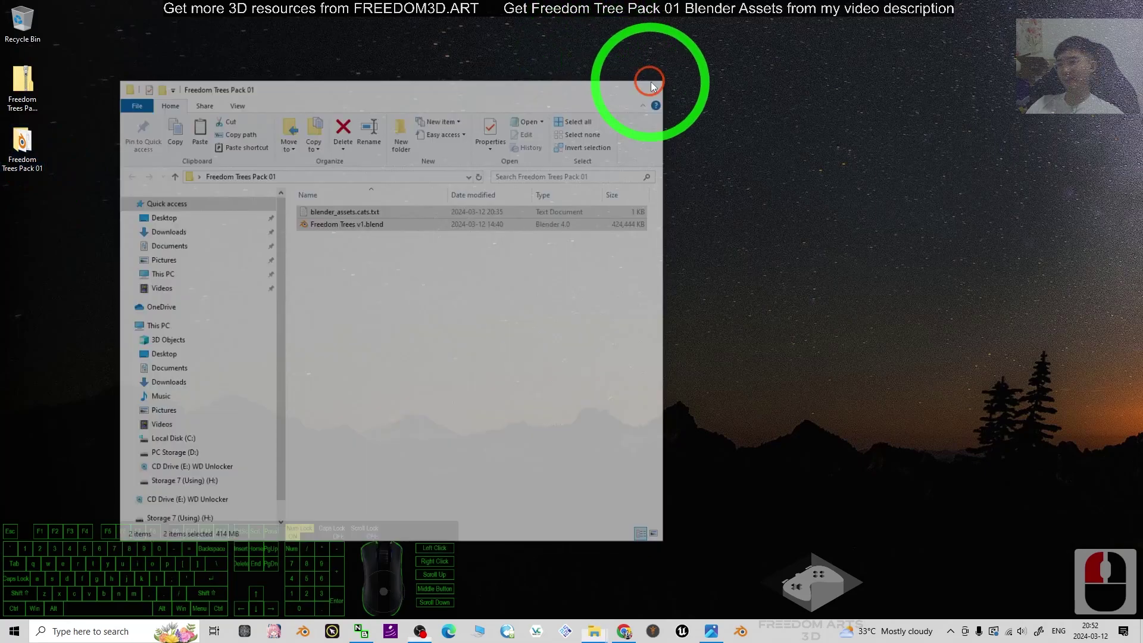
pyautogui.click(786, 544)
# - Bring Blender forward, dismiss the splash screen and deselect the cube
pyautogui.click(740, 631)
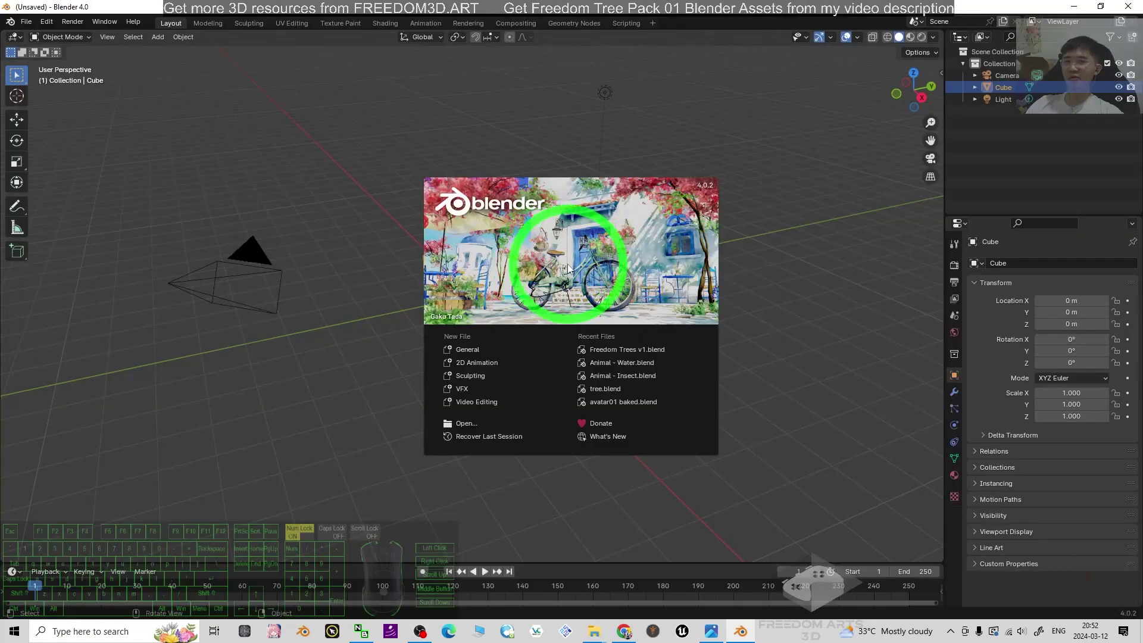
pyautogui.click(369, 240)
pyautogui.click(413, 171)
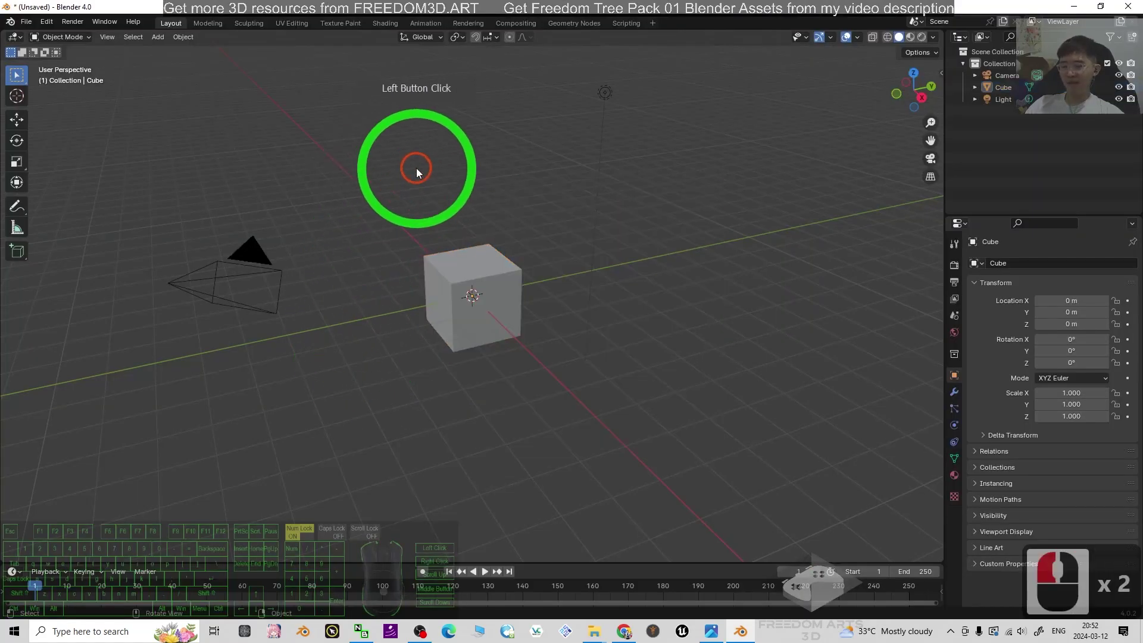
# - Open Edit > Preferences on the File Paths section
pyautogui.click(104, 48)
pyautogui.click(47, 22)
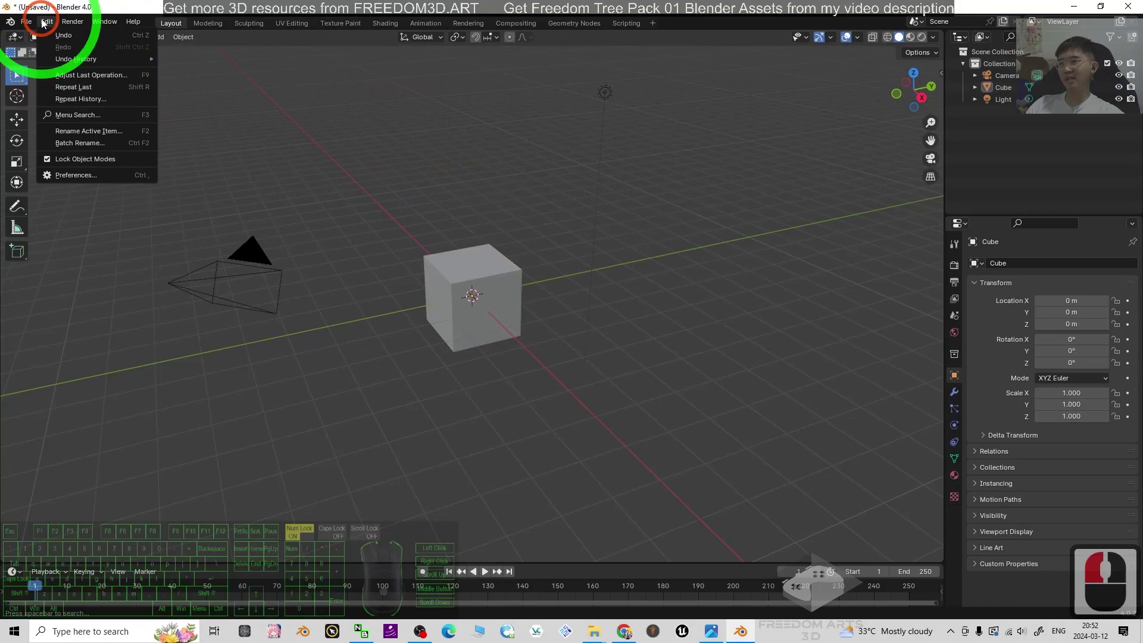
pyautogui.click(79, 175)
pyautogui.click(230, 197)
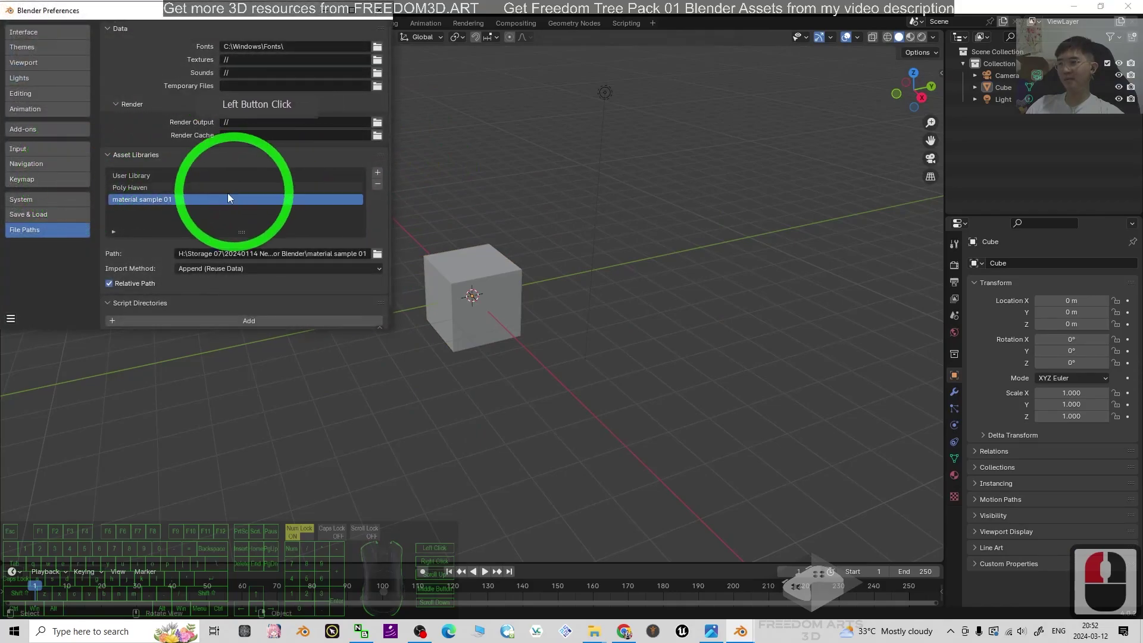
pyautogui.click(44, 298)
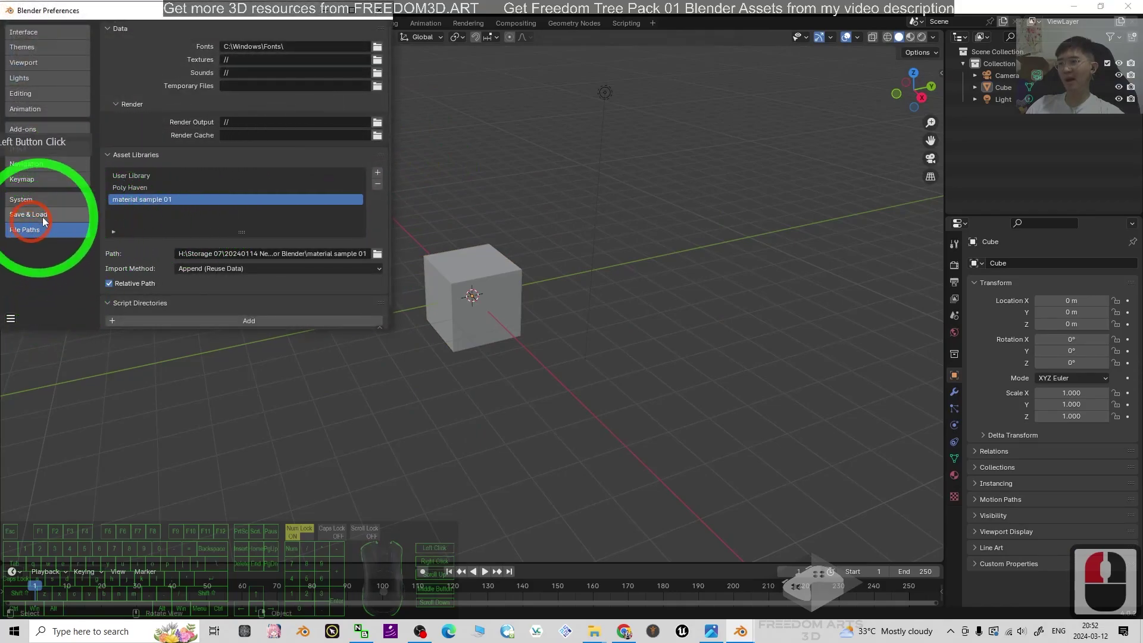
# - Add a new asset library and browse to Desktop > Freedom Trees Pack 01
pyautogui.click(378, 174)
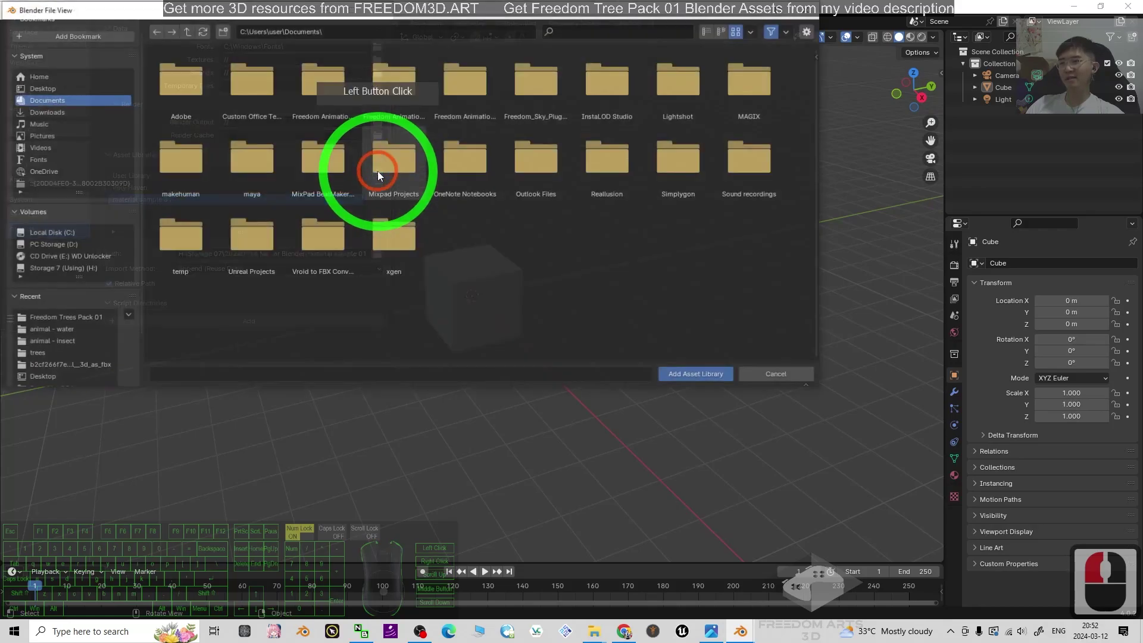
pyautogui.click(42, 88)
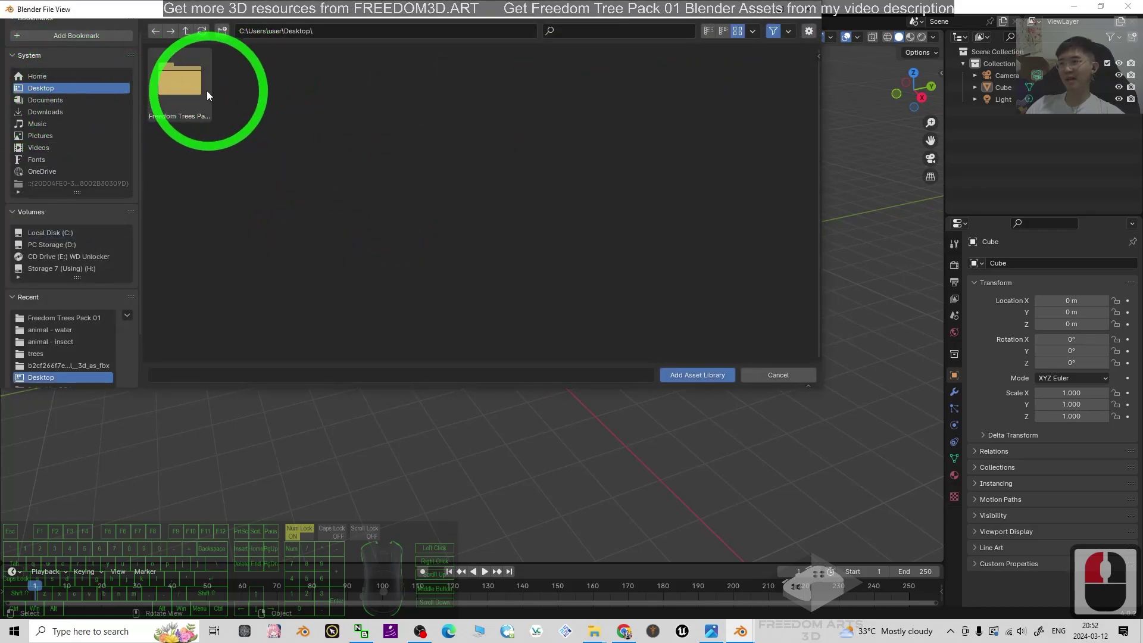
pyautogui.click(153, 91)
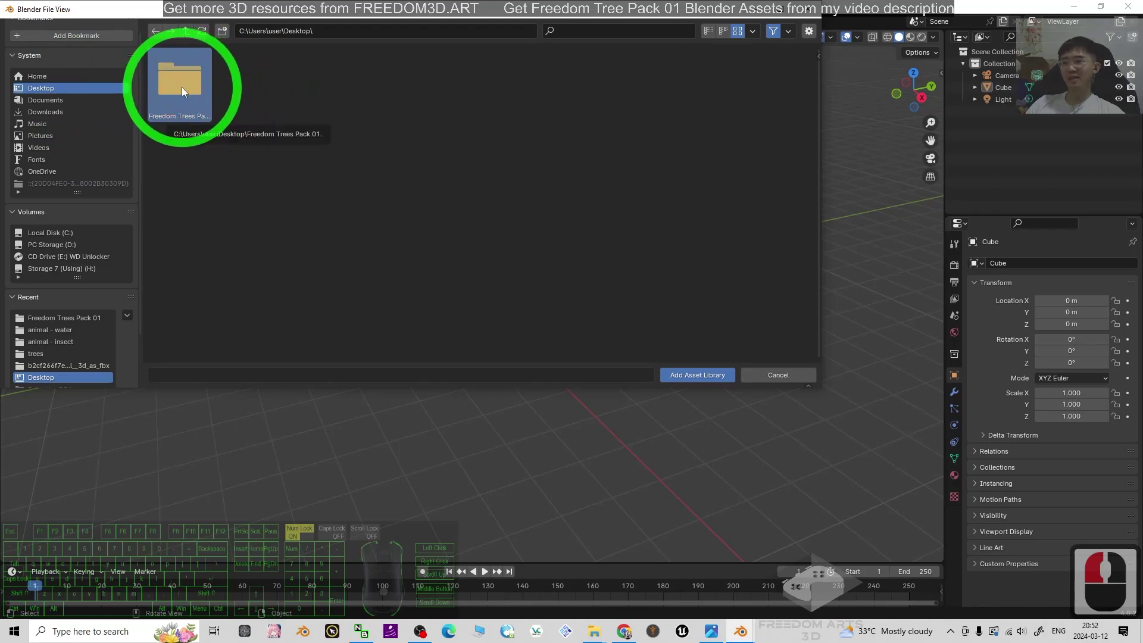
pyautogui.doubleClick(180, 86)
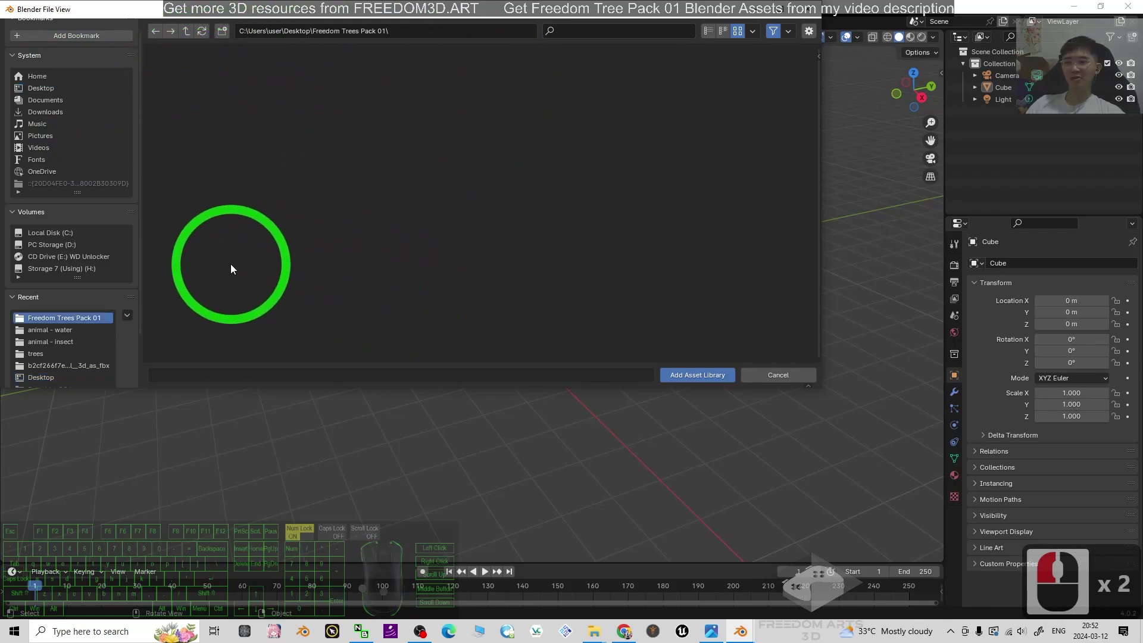
# - Confirm Freedom Trees Pack 01 as an asset library, save preferences and close the window
pyautogui.click(692, 375)
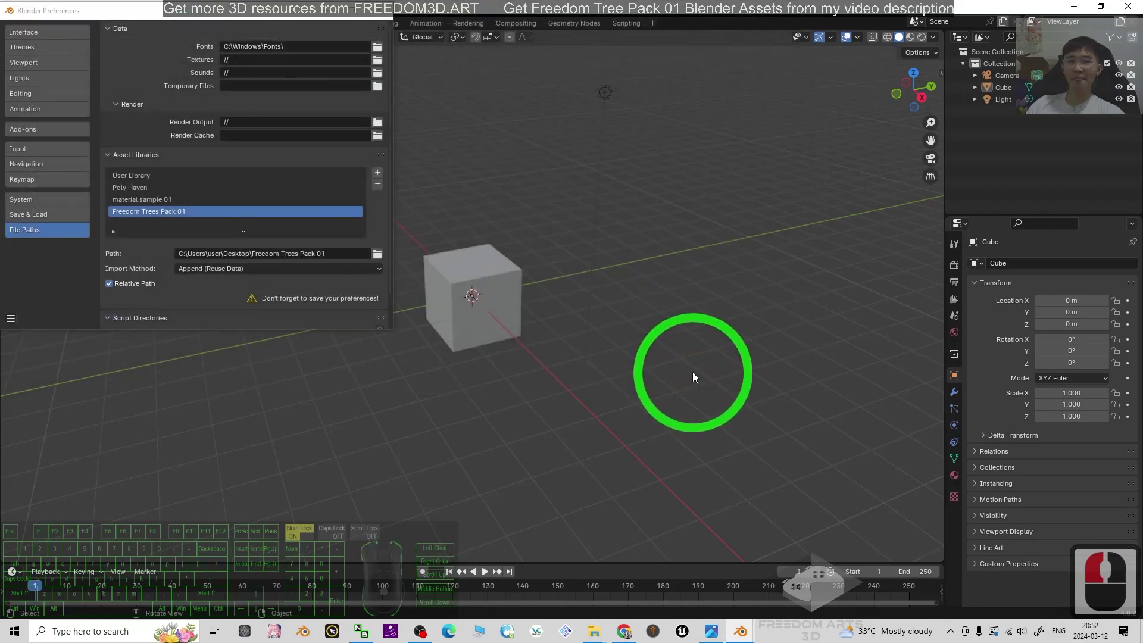
pyautogui.click(11, 318)
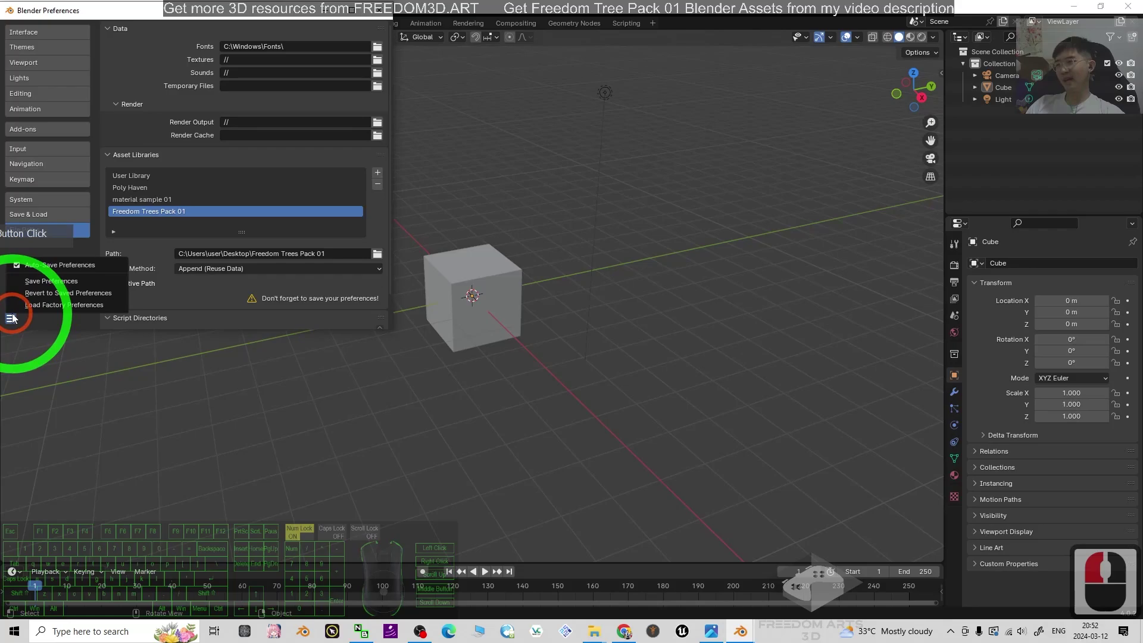
pyautogui.click(10, 320)
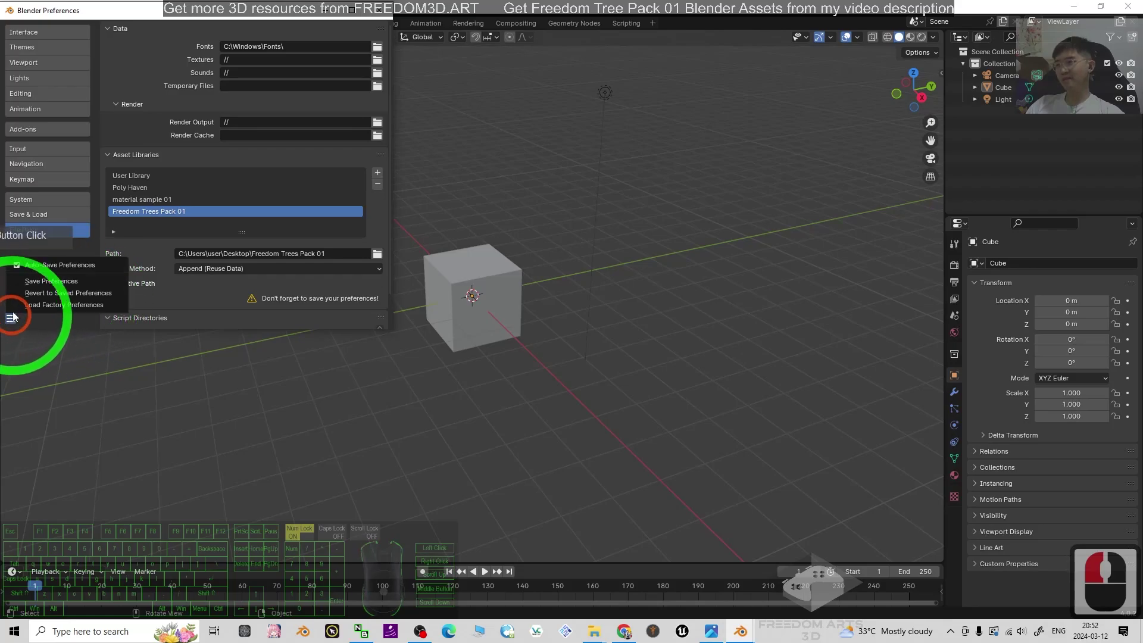
pyautogui.click(54, 282)
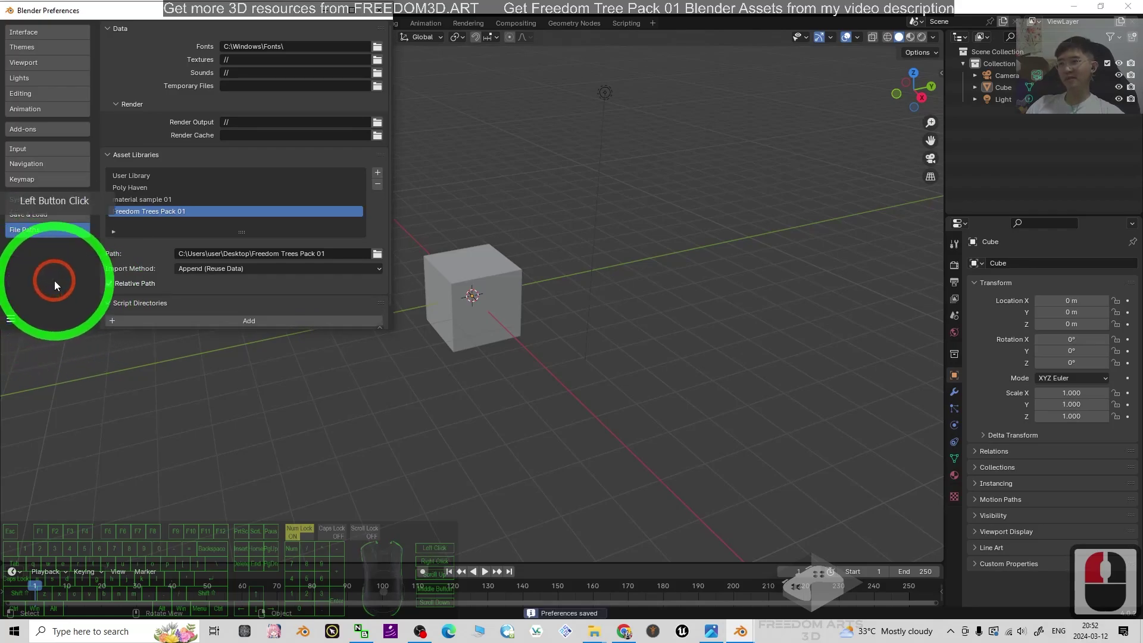
pyautogui.click(379, 10)
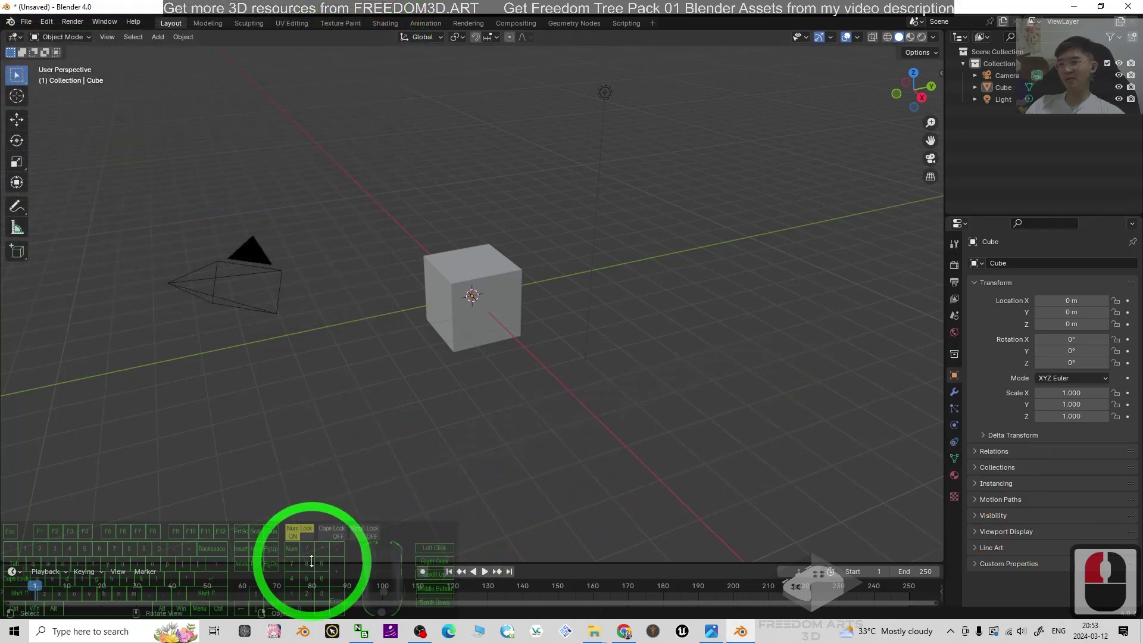
# - Enlarge the timeline, split it into two areas and bring up the lower area's editor-type list
pyautogui.moveTo(311, 563); pyautogui.dragTo(315, 372)
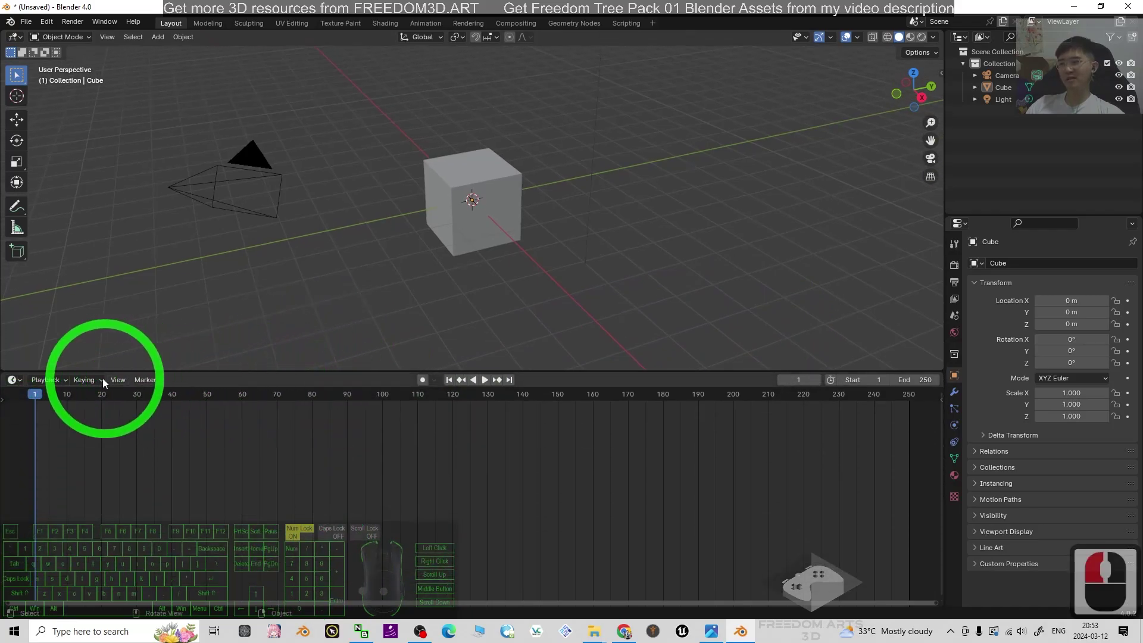
pyautogui.moveTo(3, 377); pyautogui.dragTo(20, 563)
pyautogui.click(14, 380)
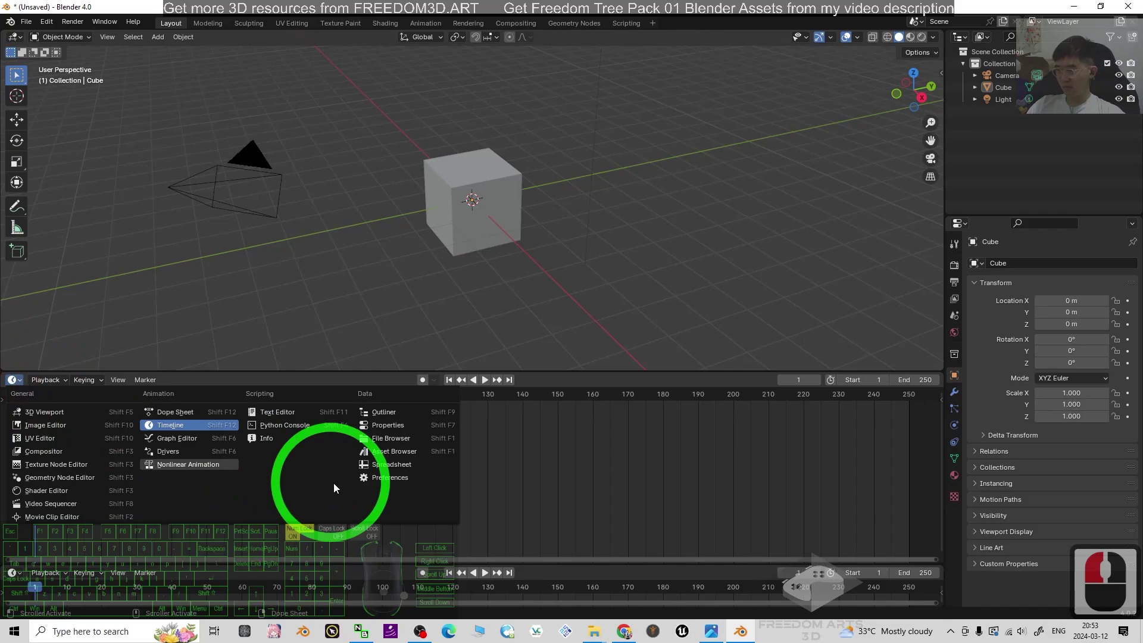
# - Make the lower area an Asset Browser filtered to Freedom Trees Pack 01's Freedom Arts 3D > Tree catalog
pyautogui.click(394, 452)
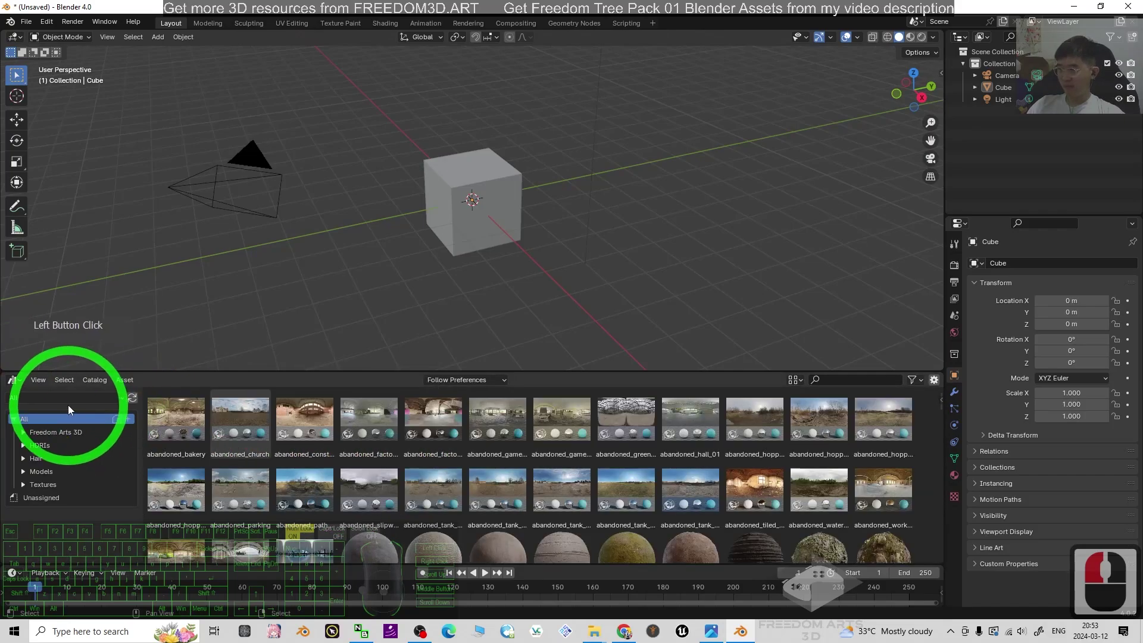
pyautogui.click(58, 398)
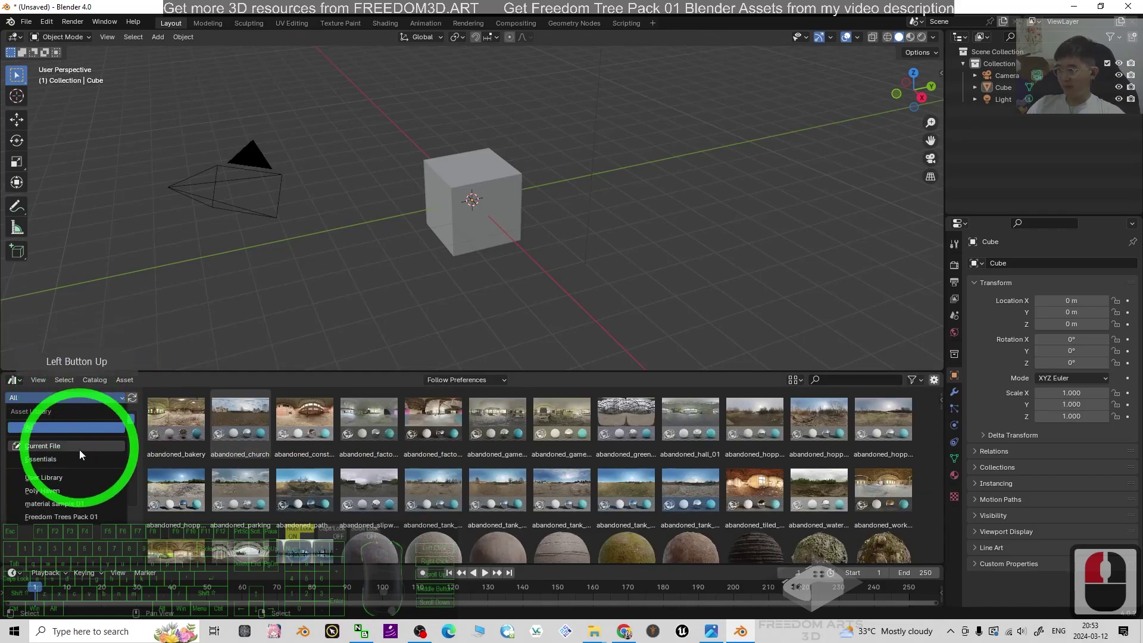
pyautogui.click(66, 515)
pyautogui.click(497, 402)
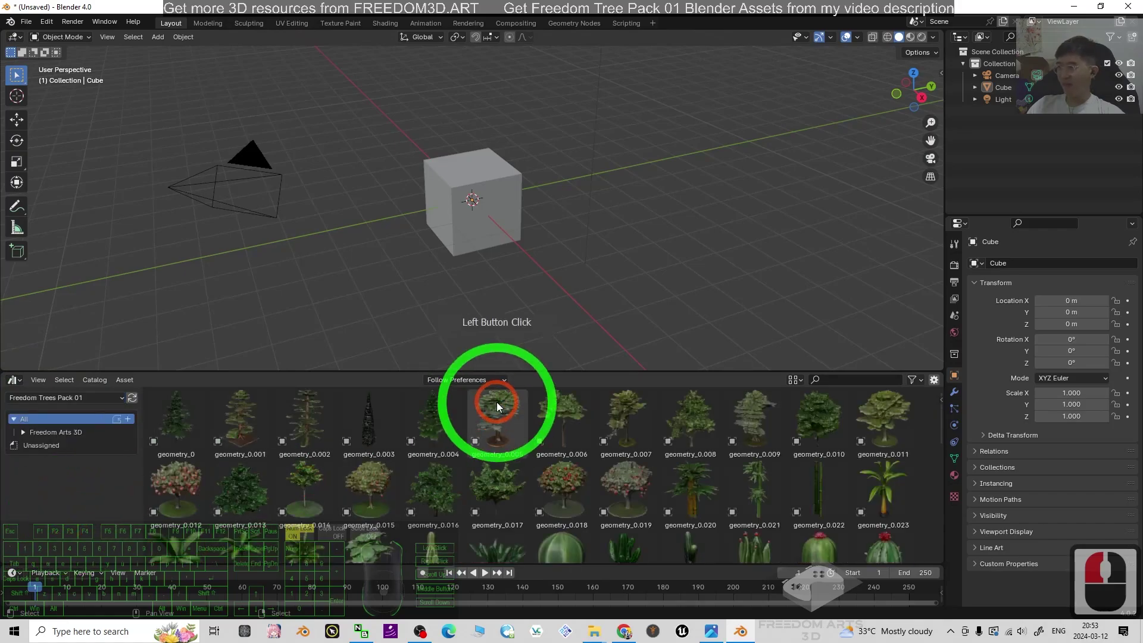
pyautogui.click(2, 462)
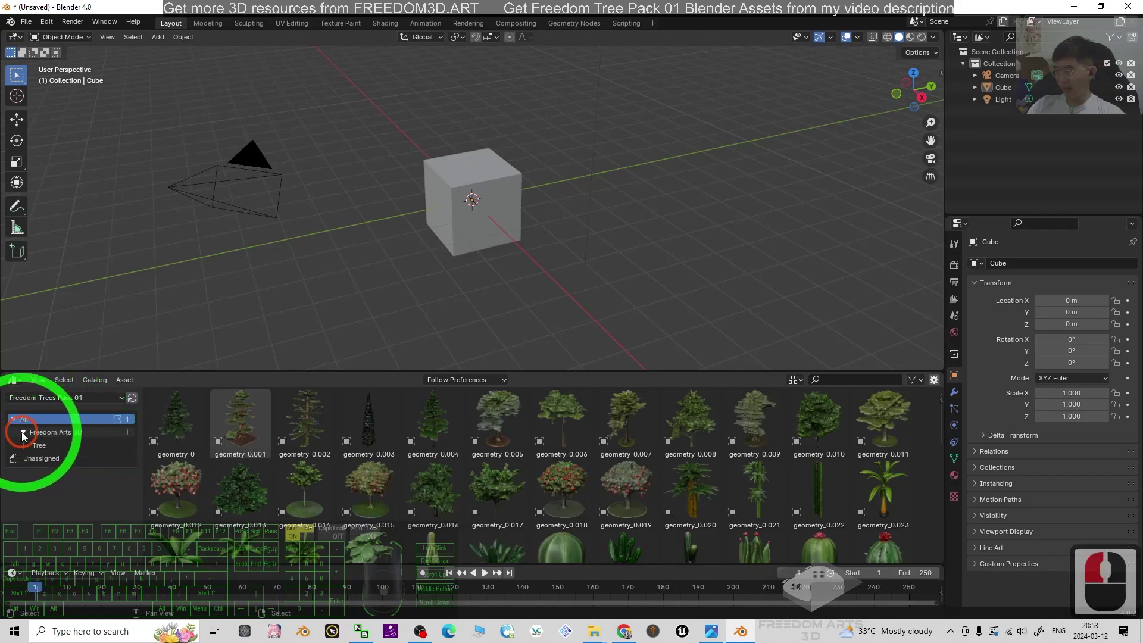
pyautogui.doubleClick(37, 445)
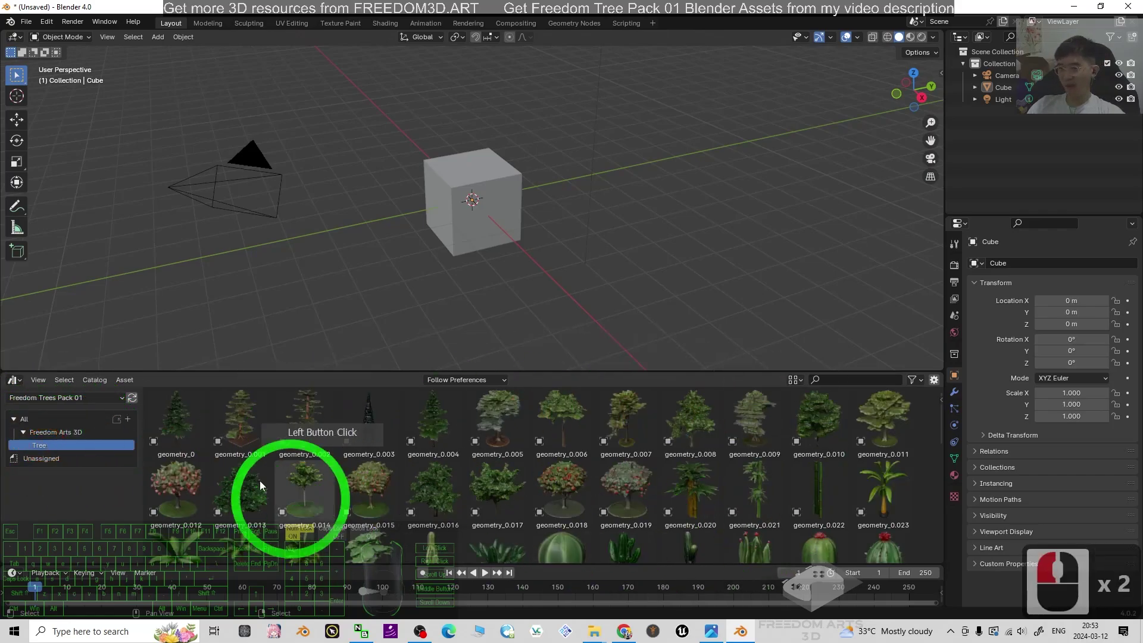
# - Drop the geometry_0.018 tree into the scene and switch to Material Preview shading
pyautogui.moveTo(653, 372); pyautogui.dragTo(664, 288)
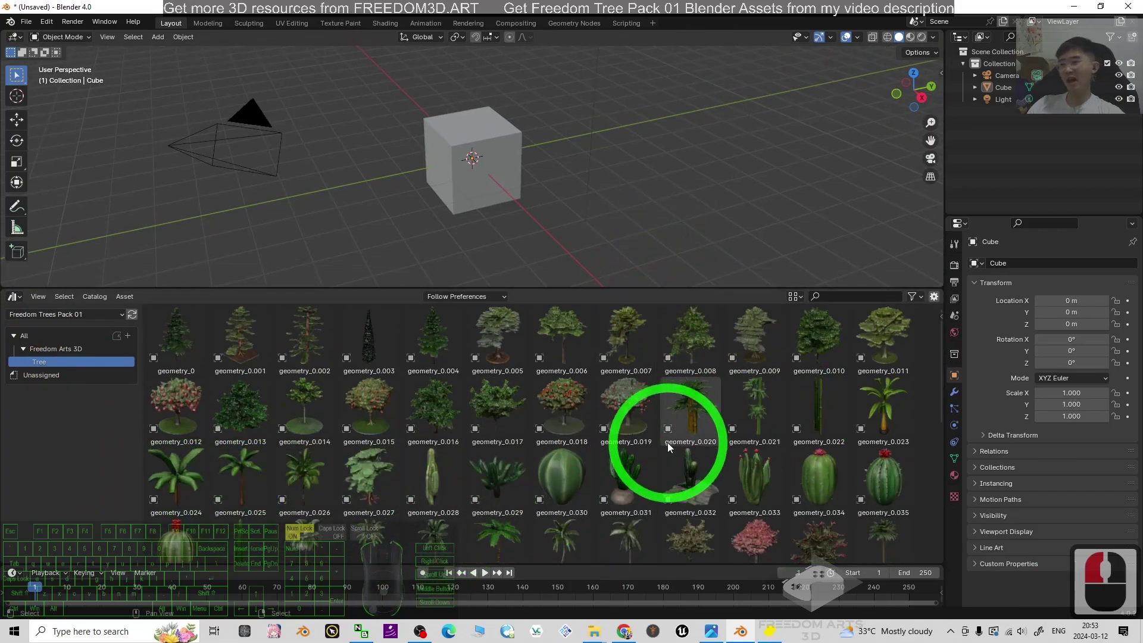
pyautogui.moveTo(562, 408); pyautogui.dragTo(618, 211)
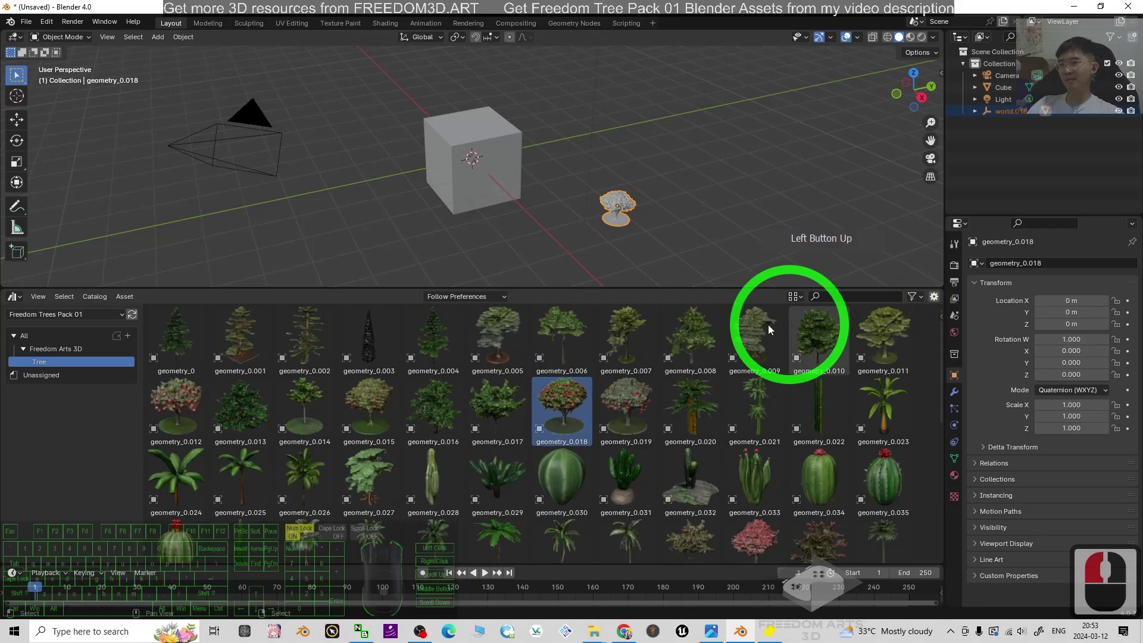
pyautogui.click(798, 172)
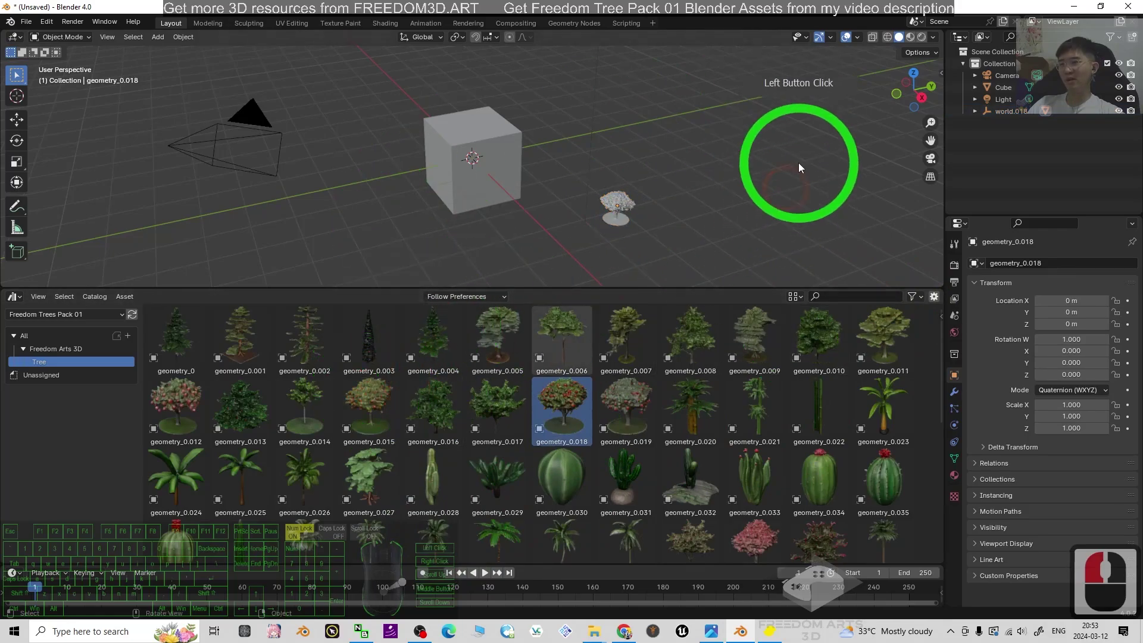
pyautogui.click(910, 37)
pyautogui.scroll(-5, 763, 195)
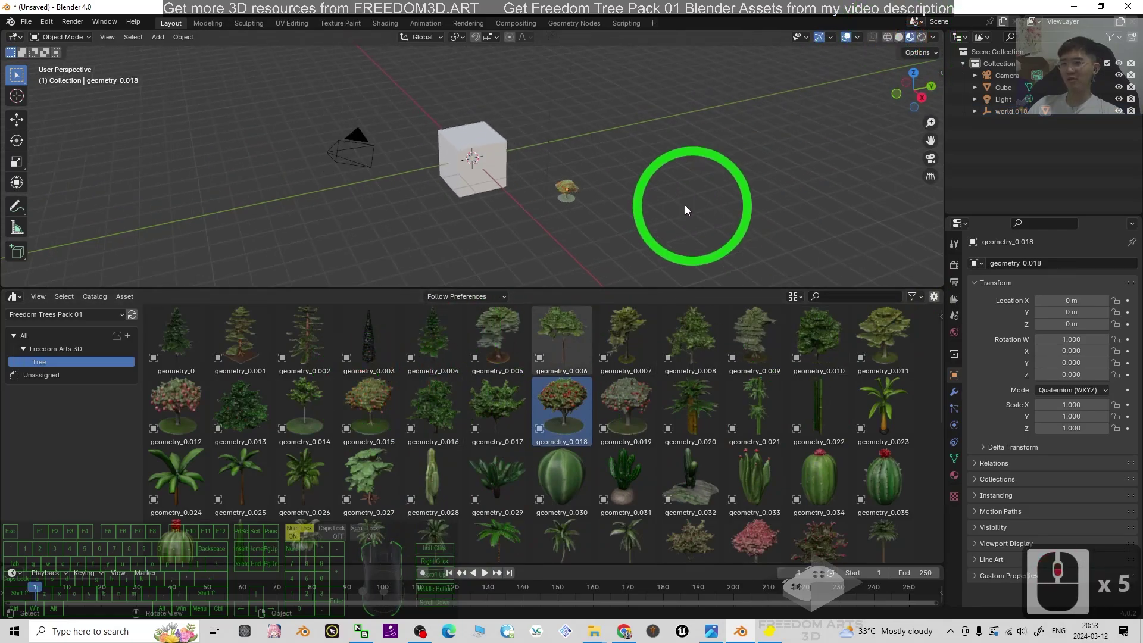
# - Scale the geometry_0.018 fruit tree up to a larger size
pyautogui.click(571, 187)
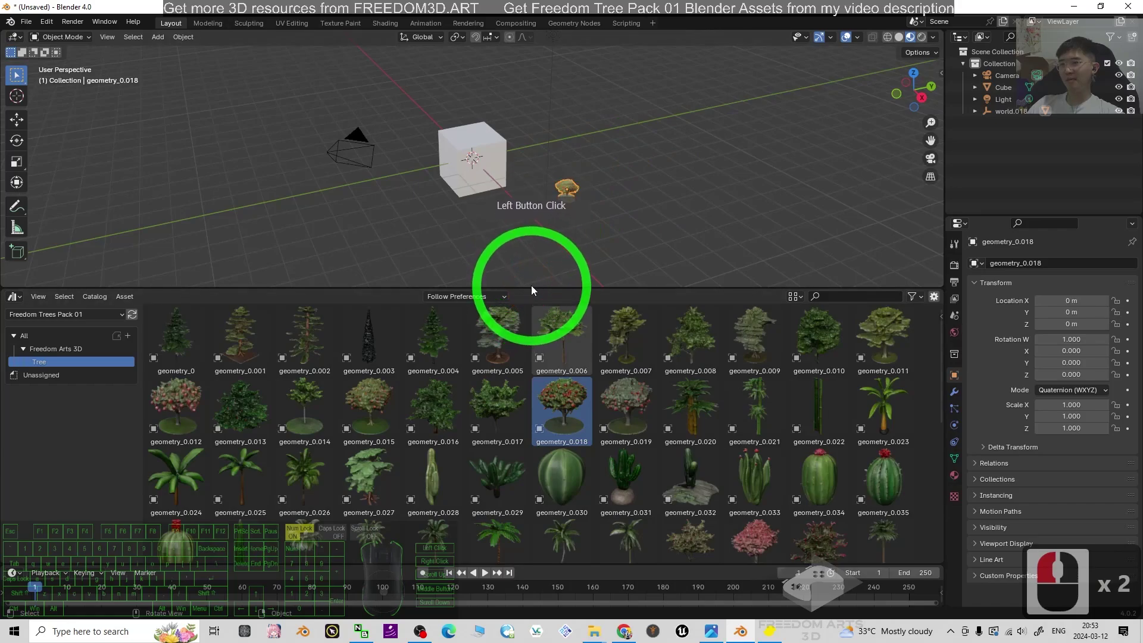
pyautogui.moveTo(531, 290); pyautogui.dragTo(531, 434)
pyautogui.press('s')
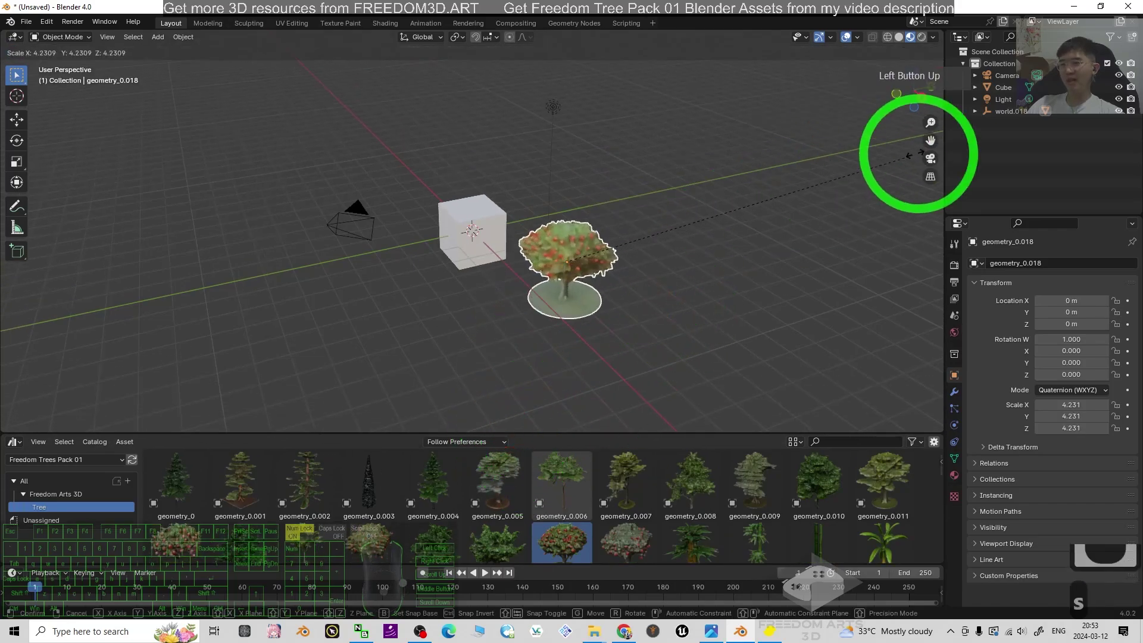
pyautogui.click(179, 173)
# - Add the geometry_0.004 pine and geometry_0.010 leafy tree, scaling each up
pyautogui.moveTo(434, 495); pyautogui.dragTo(326, 290)
pyautogui.press('s')
pyautogui.click(800, 475)
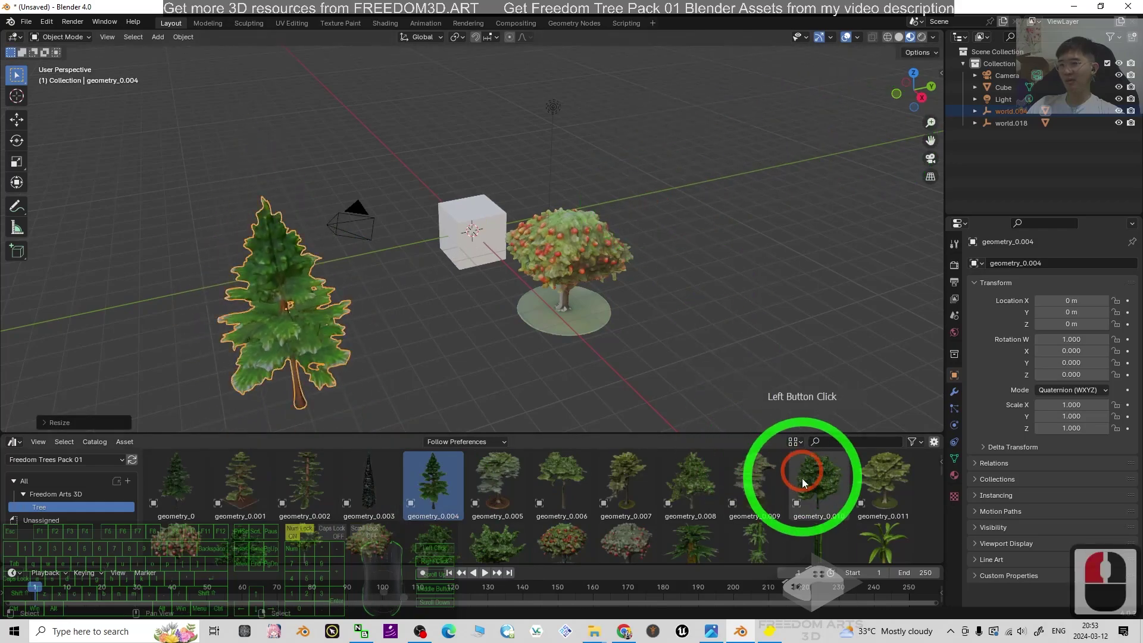
pyautogui.moveTo(830, 496); pyautogui.dragTo(824, 307)
pyautogui.press('s')
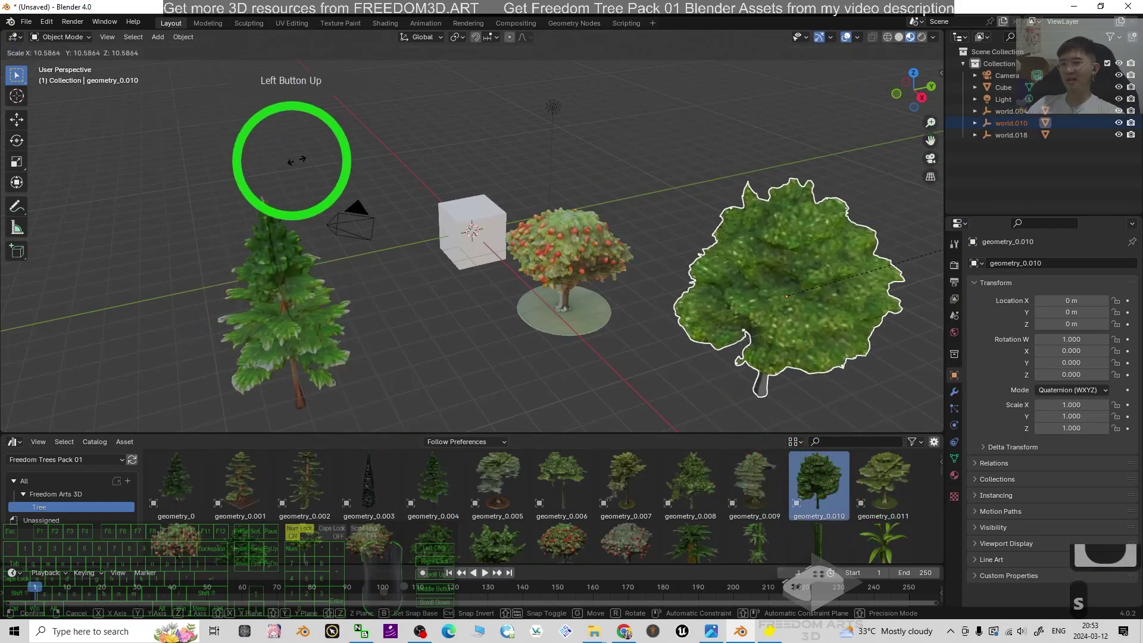
pyautogui.scroll(-3, 691, 360)
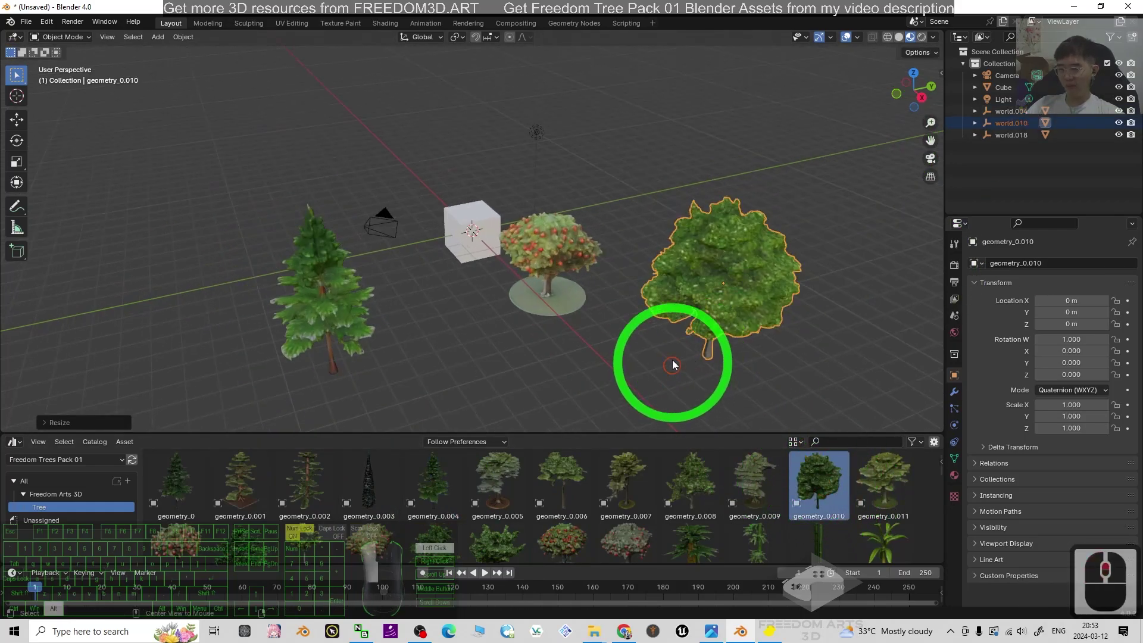
pyautogui.keyDown('alt'); pyautogui.moveTo(785, 303); pyautogui.dragTo(634, 321); pyautogui.keyUp('alt')
pyautogui.scroll(-4, 791, 484)
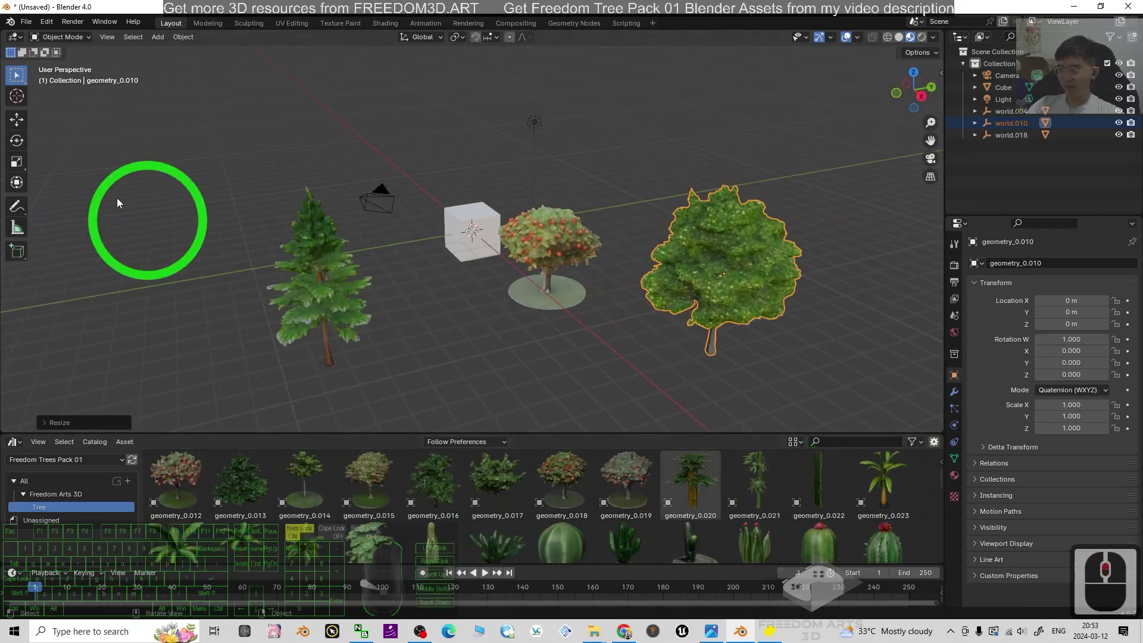
# - Move the leafy geometry_0.010 tree further back in the scene
pyautogui.click(17, 120)
pyautogui.moveTo(733, 229); pyautogui.dragTo(738, 190)
pyautogui.moveTo(739, 191); pyautogui.dragTo(578, 279, button='middle')
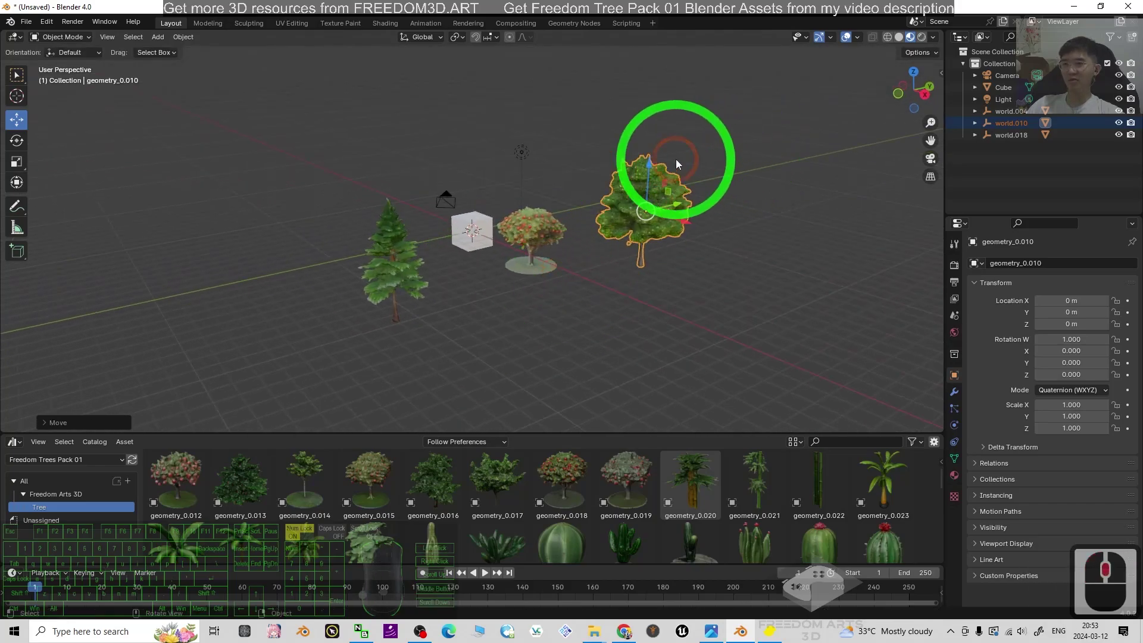
pyautogui.scroll(-8, 707, 531)
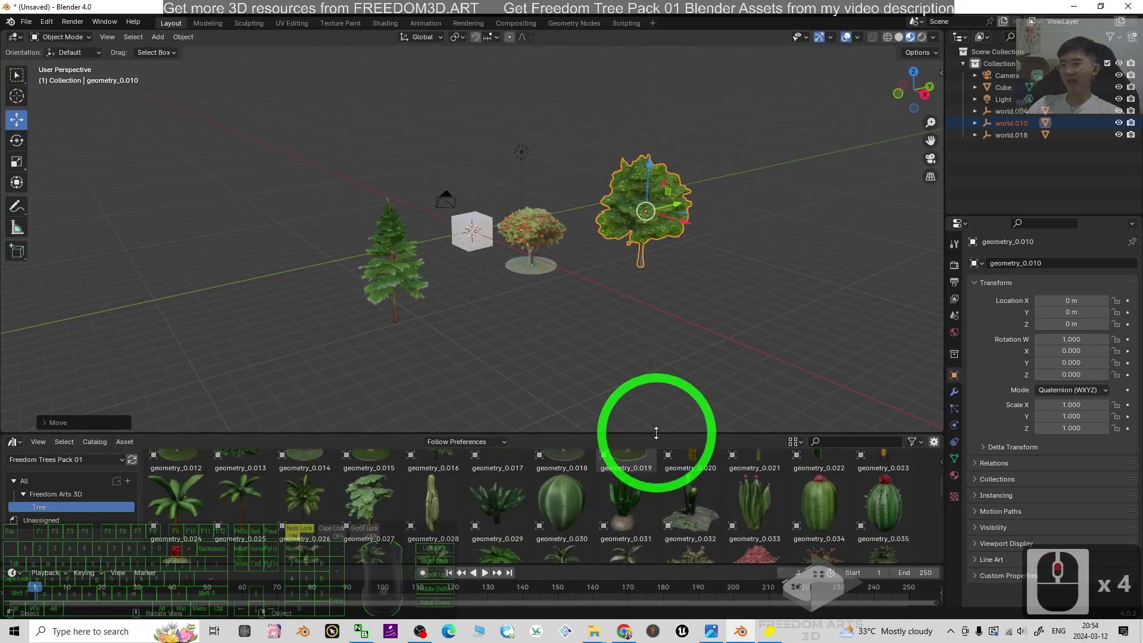
# - Place the geometry_0.030 cactus and geometry_0.042 palm assets into the scene
pyautogui.moveTo(656, 432); pyautogui.dragTo(669, 378)
pyautogui.moveTo(584, 480); pyautogui.dragTo(728, 252)
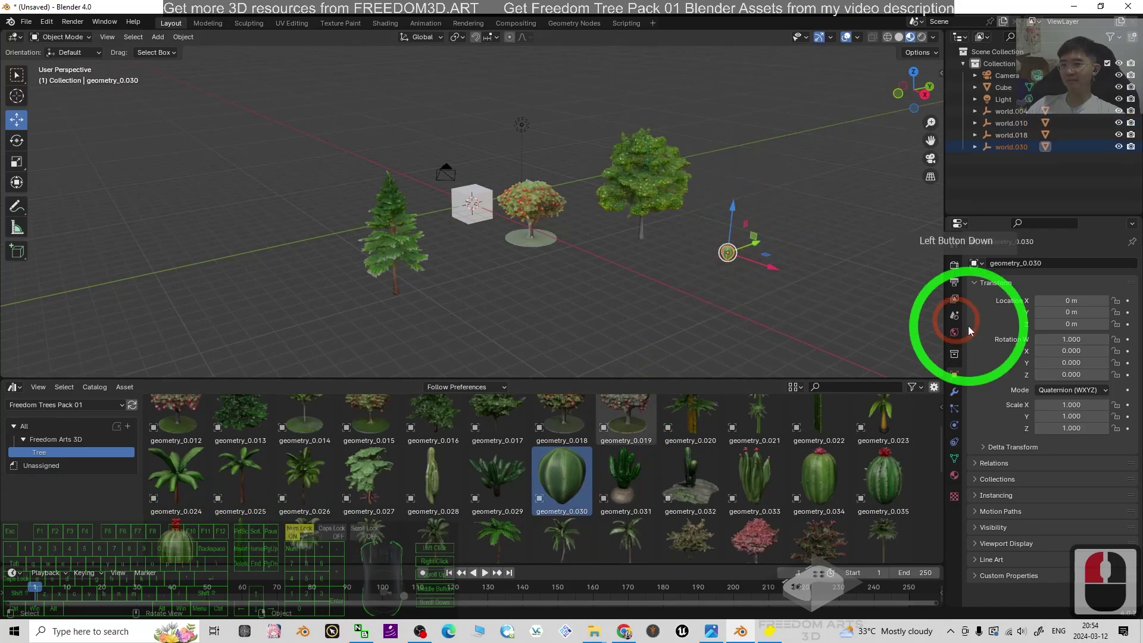
pyautogui.scroll(-11, 679, 524)
pyautogui.scroll(7, 714, 536)
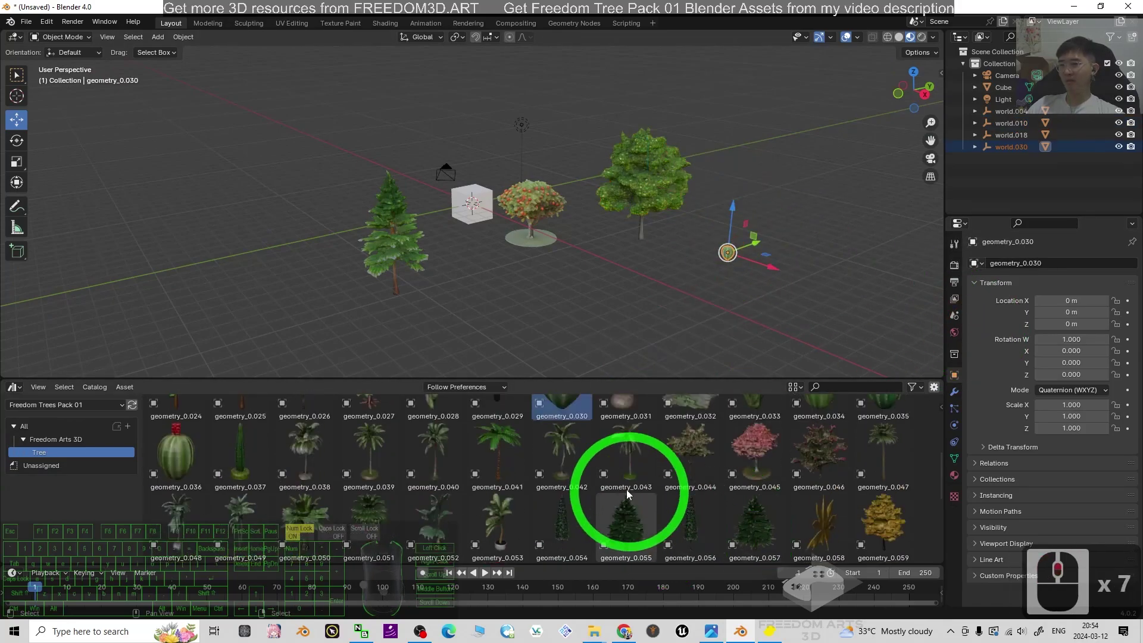
pyautogui.moveTo(575, 456); pyautogui.dragTo(240, 256)
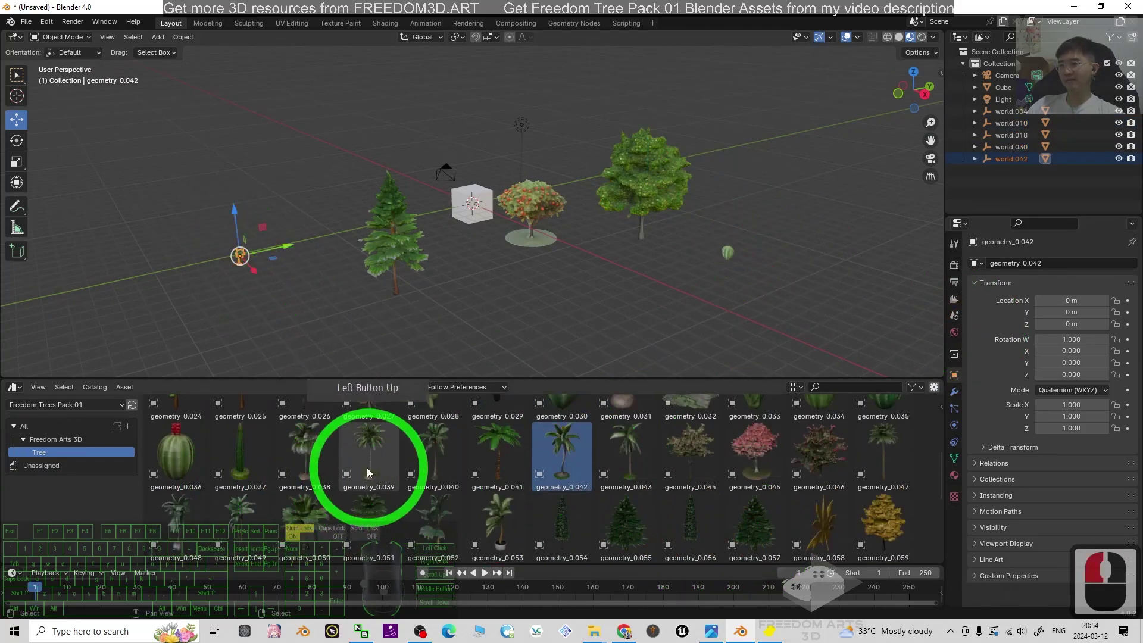
pyautogui.scroll(-12, 375, 495)
pyautogui.scroll(2, 610, 491)
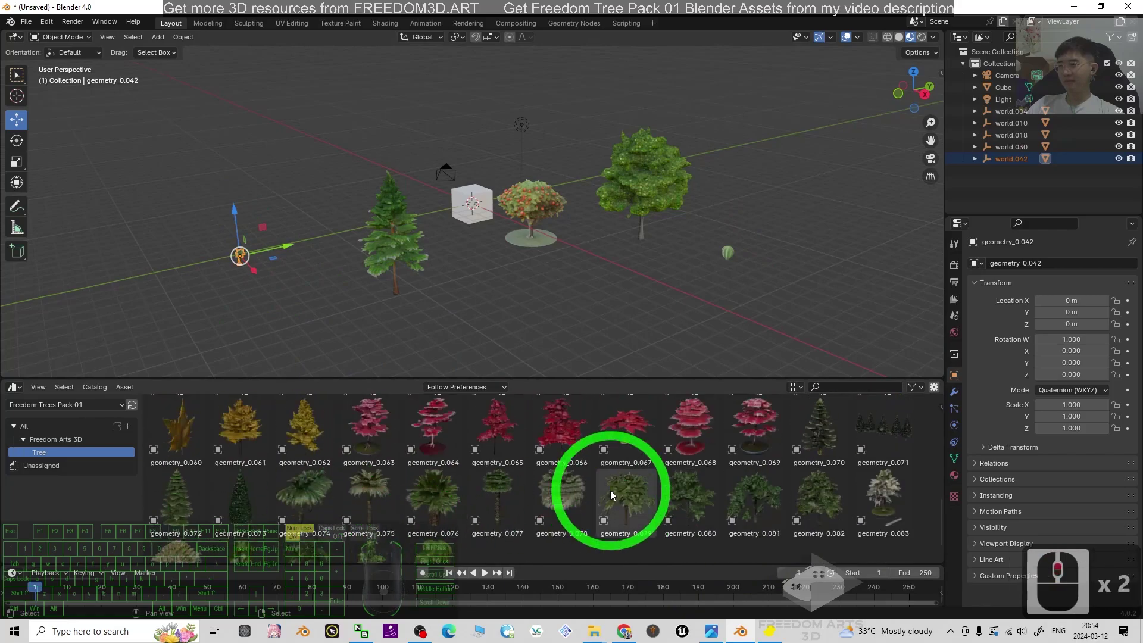
pyautogui.scroll(-7, 610, 491)
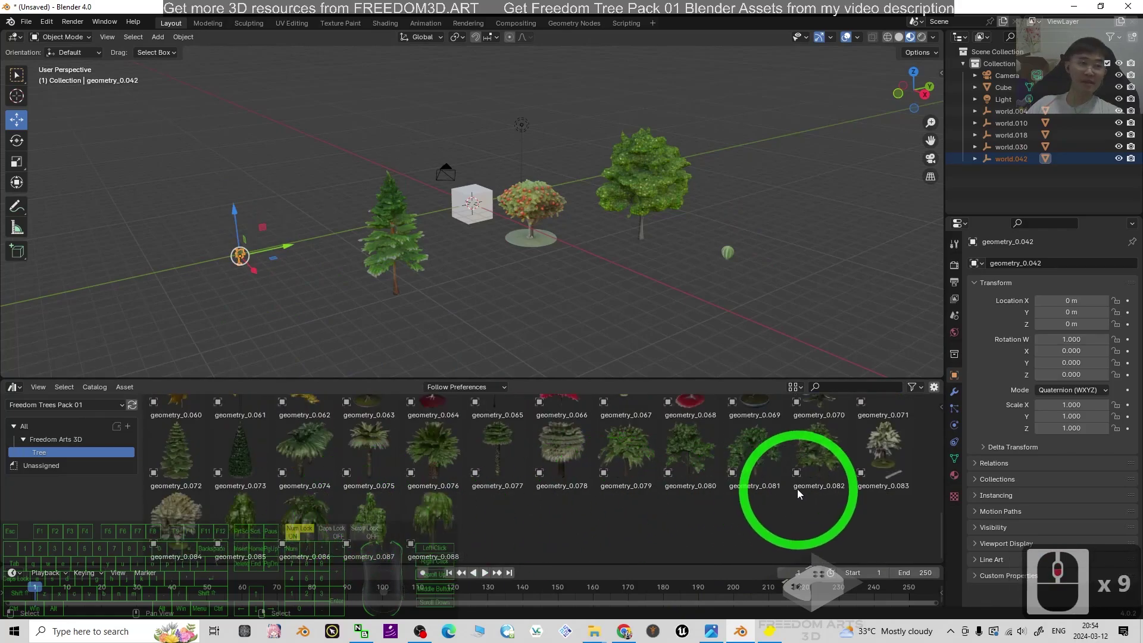
# - View the pack's cover.jpg in Photos, then bring up the $3 Gumroad product page
pyautogui.click(725, 637)
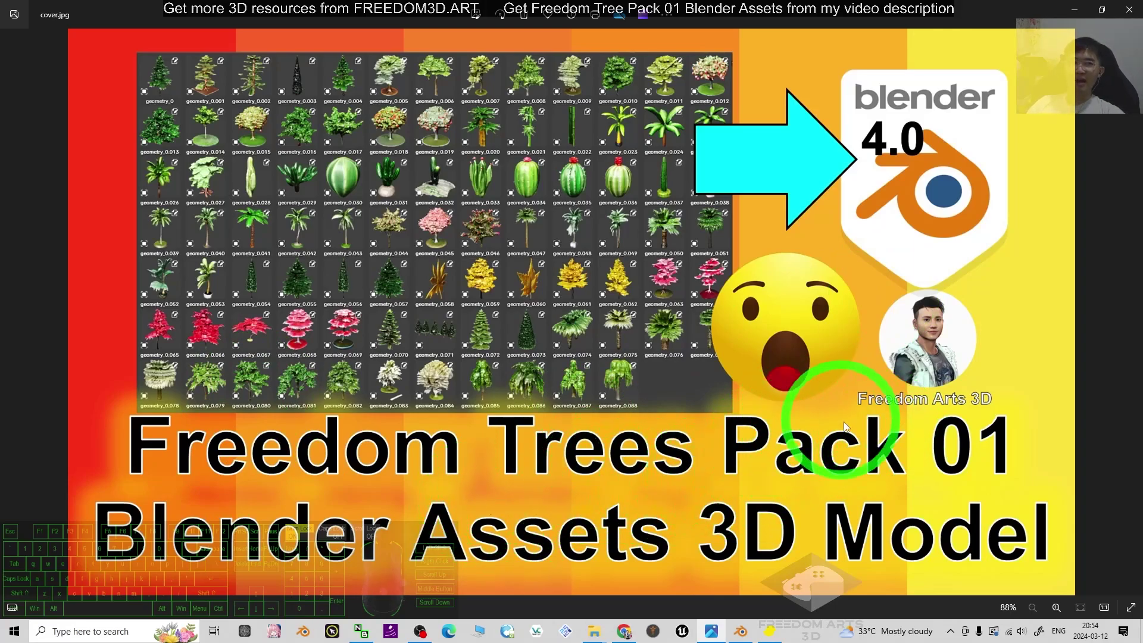
pyautogui.click(624, 633)
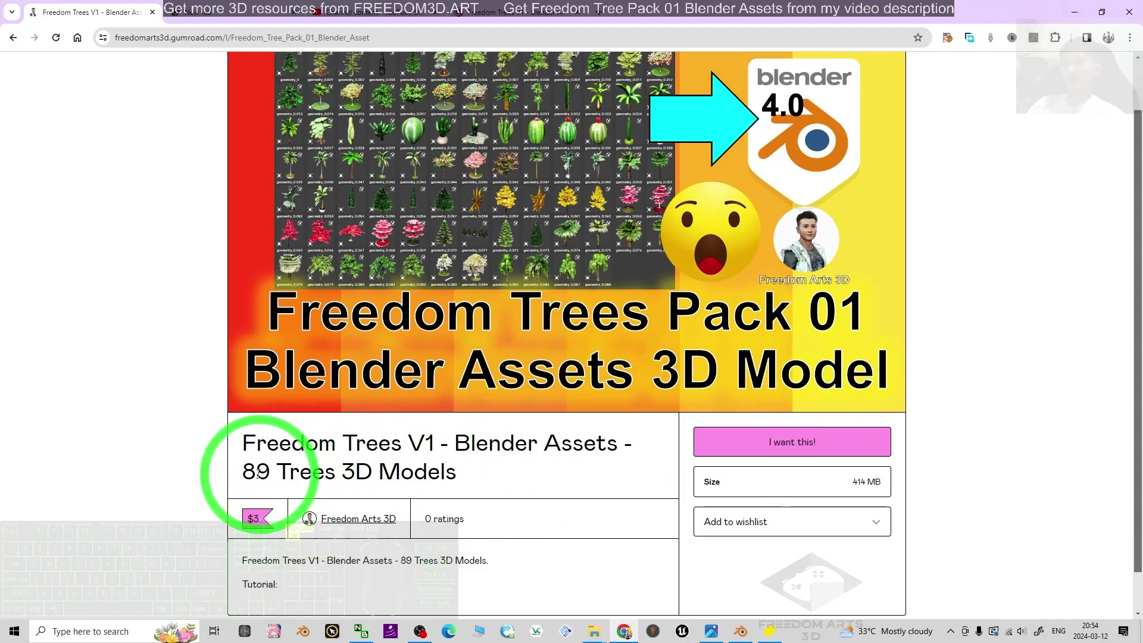
# - Highlight the 89-model count in the Gumroad title, then minimize Chrome to reveal the cover image
pyautogui.moveTo(335, 472); pyautogui.dragTo(256, 471)
pyautogui.click(1087, 15)
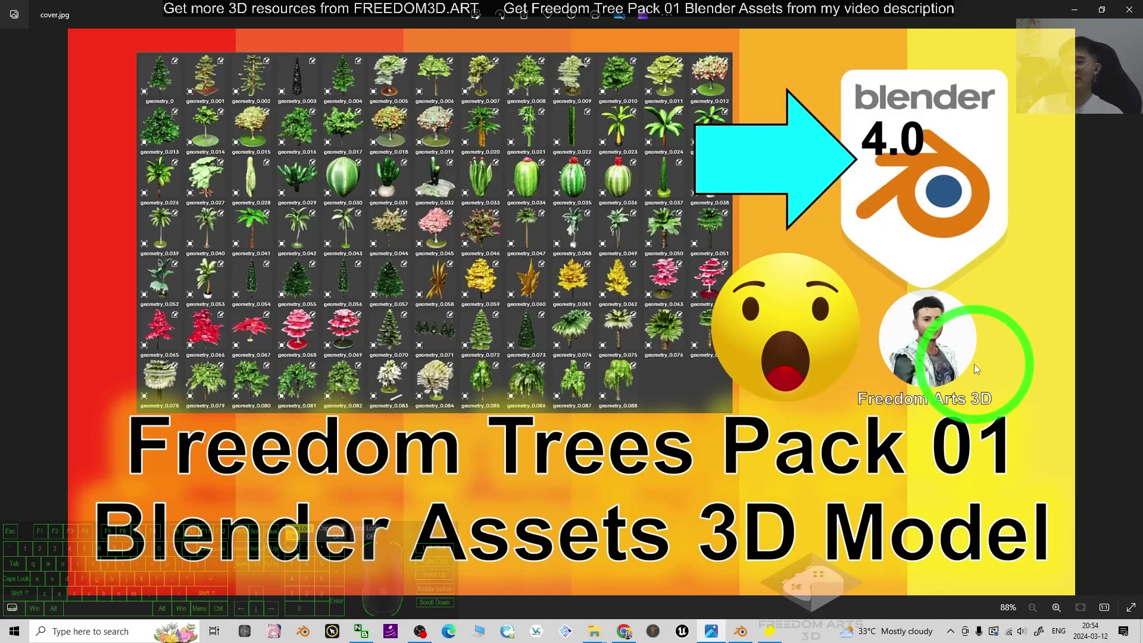
# - Back in Blender, add the geometry_0.078 and geometry_0.080 trees, scaling each up
pyautogui.click(742, 632)
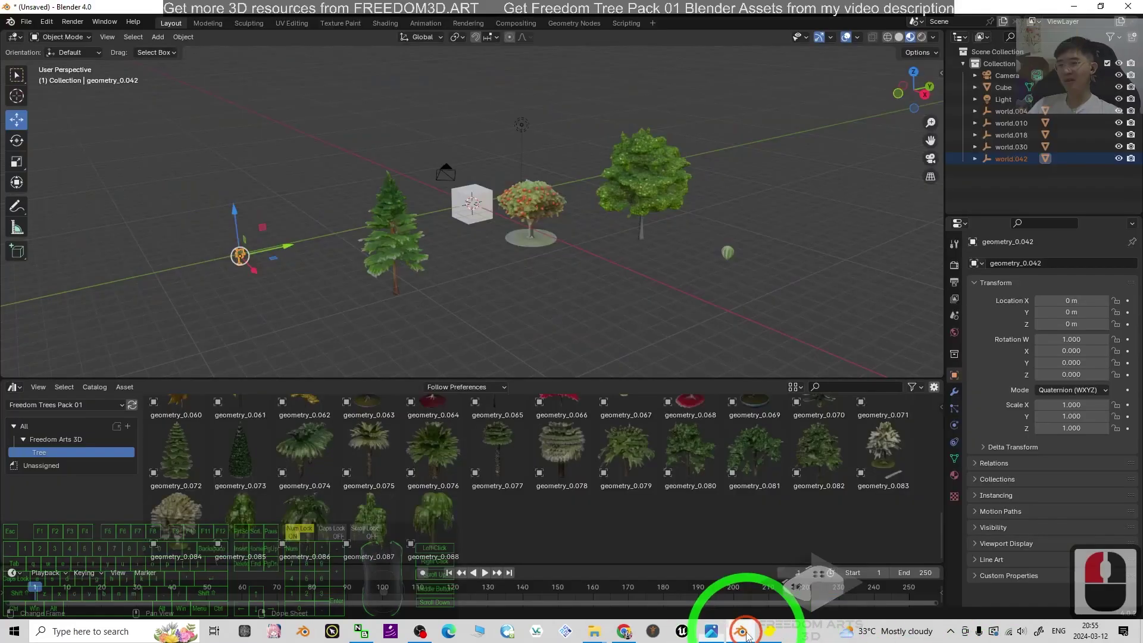
pyautogui.scroll(2, 596, 305)
pyautogui.moveTo(561, 449); pyautogui.dragTo(657, 301)
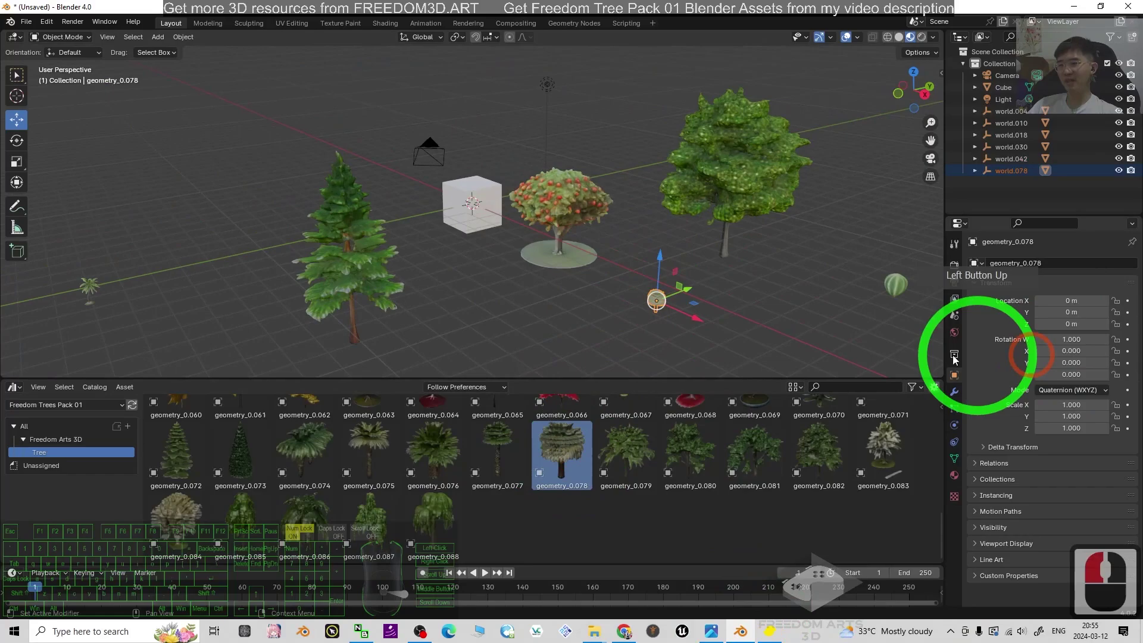
pyautogui.press('s')
pyautogui.click(908, 262)
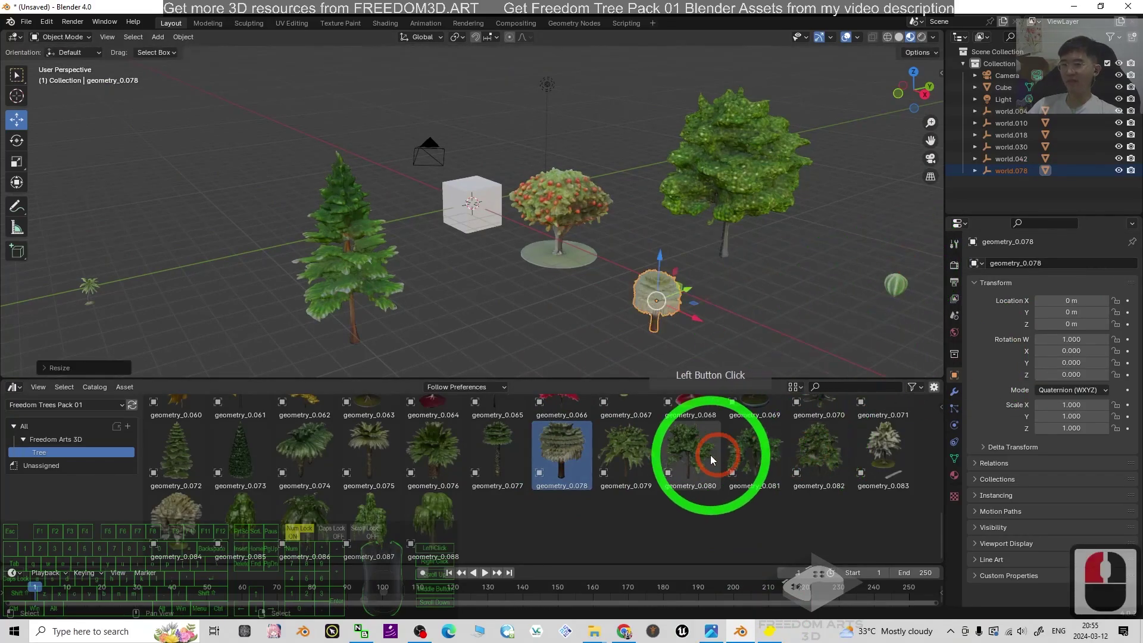
pyautogui.moveTo(711, 459); pyautogui.dragTo(562, 327)
pyautogui.press('s')
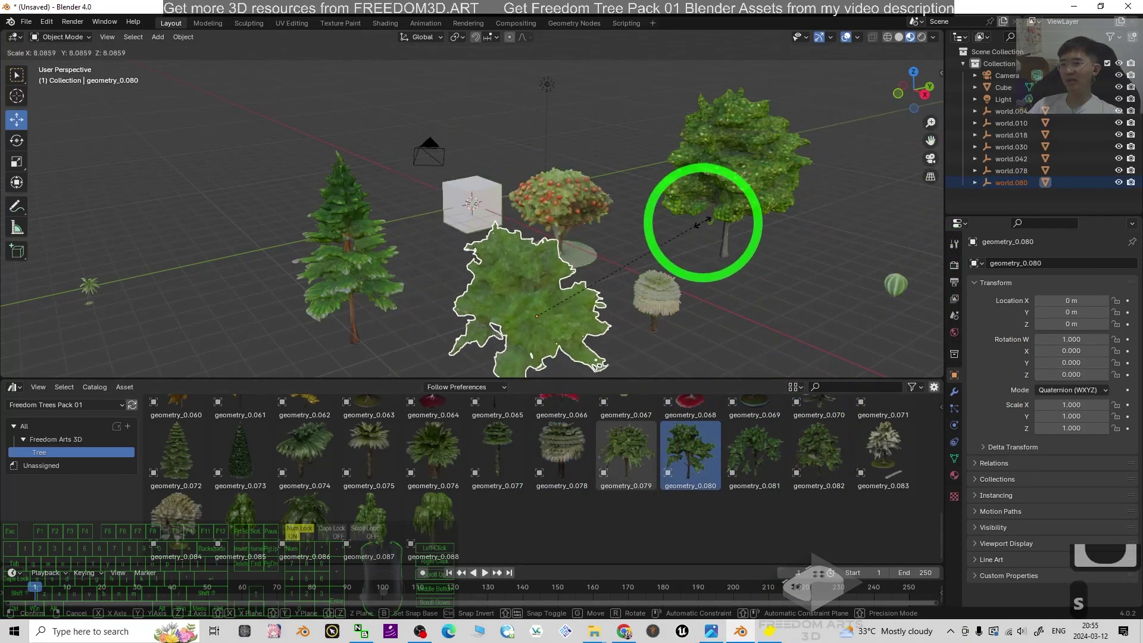
pyautogui.click(687, 309)
pyautogui.moveTo(688, 309); pyautogui.dragTo(880, 459, button='middle')
pyautogui.click(641, 226)
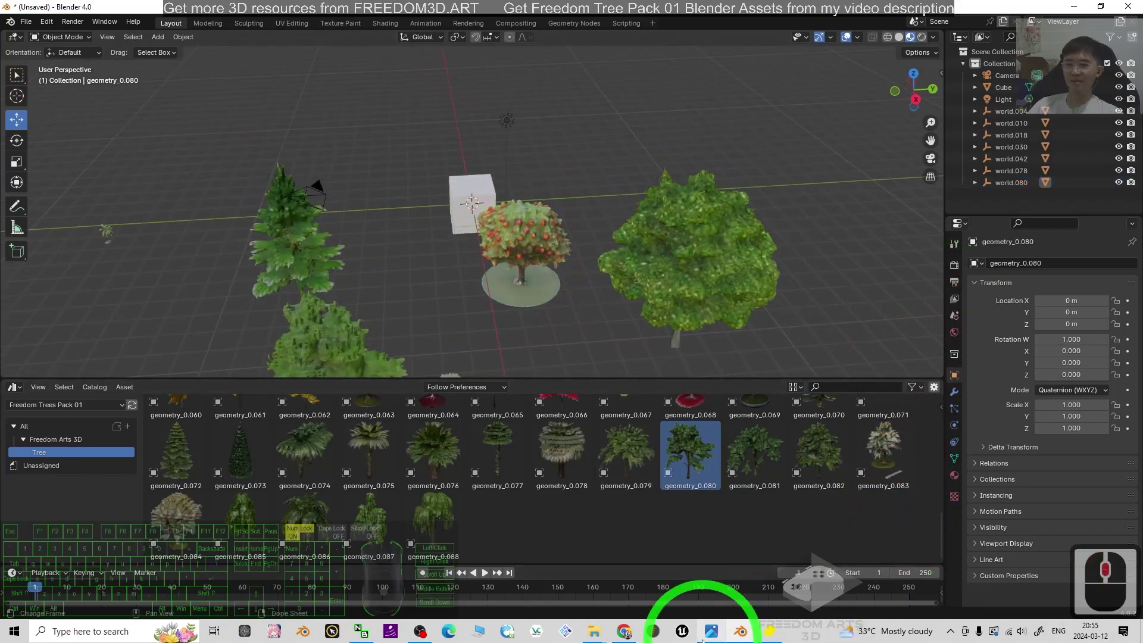